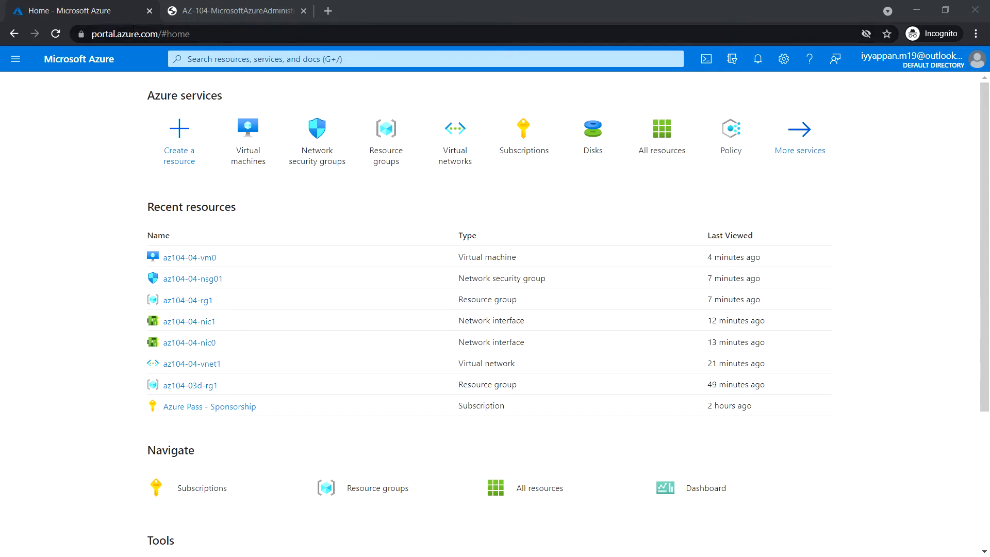
# Search the portal for 'private dns' and open the Private DNS zones service
pyautogui.click(86, 13)
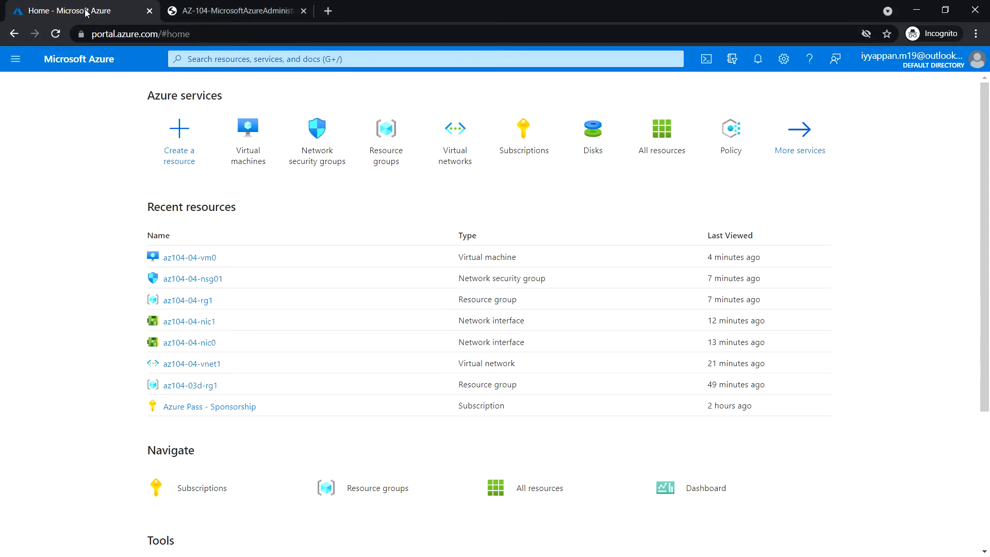
pyautogui.click(228, 61)
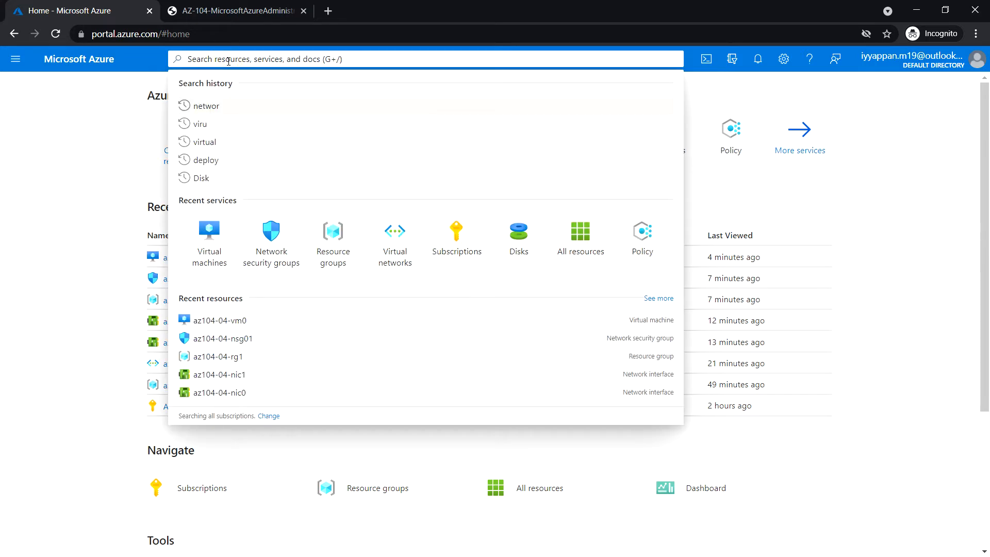
pyautogui.write('provat')
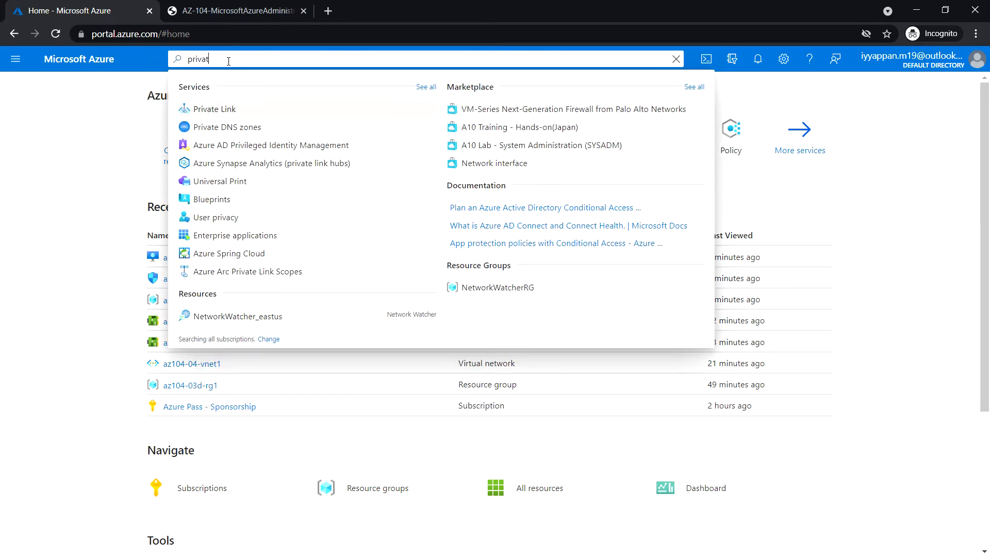
pyautogui.write('e dns')
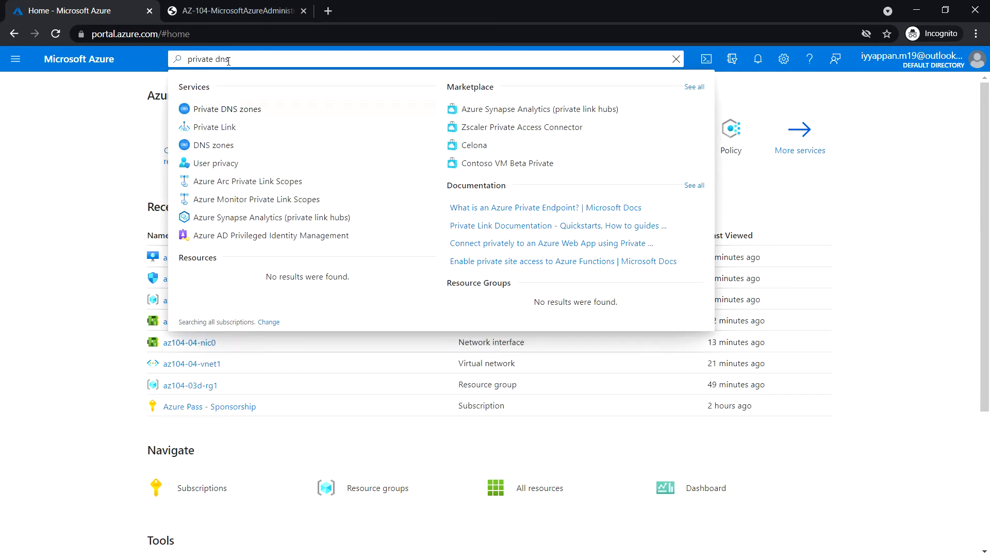
pyautogui.click(239, 114)
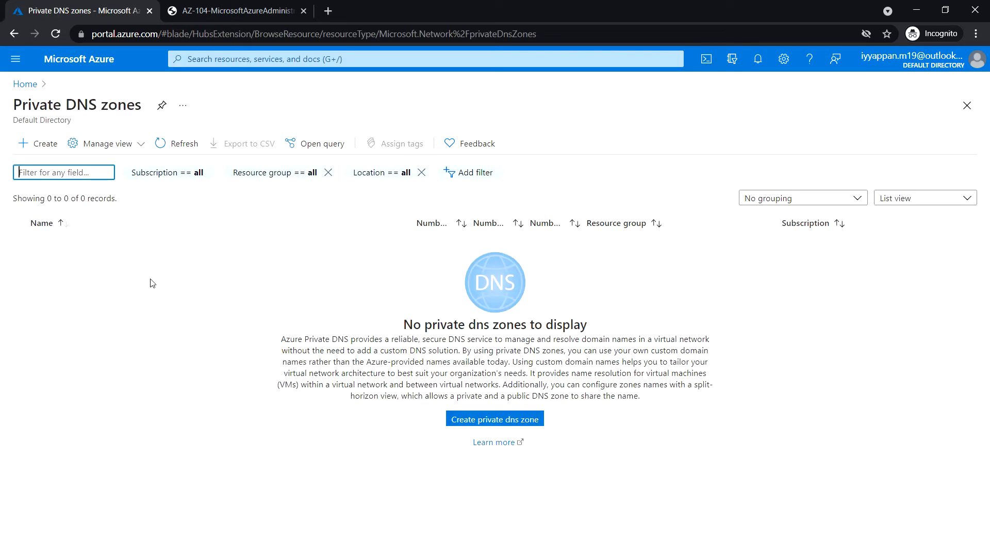
# Create private DNS zone acomputerguru.org in resource group az104-04-rg1 through Review + create
pyautogui.click(43, 149)
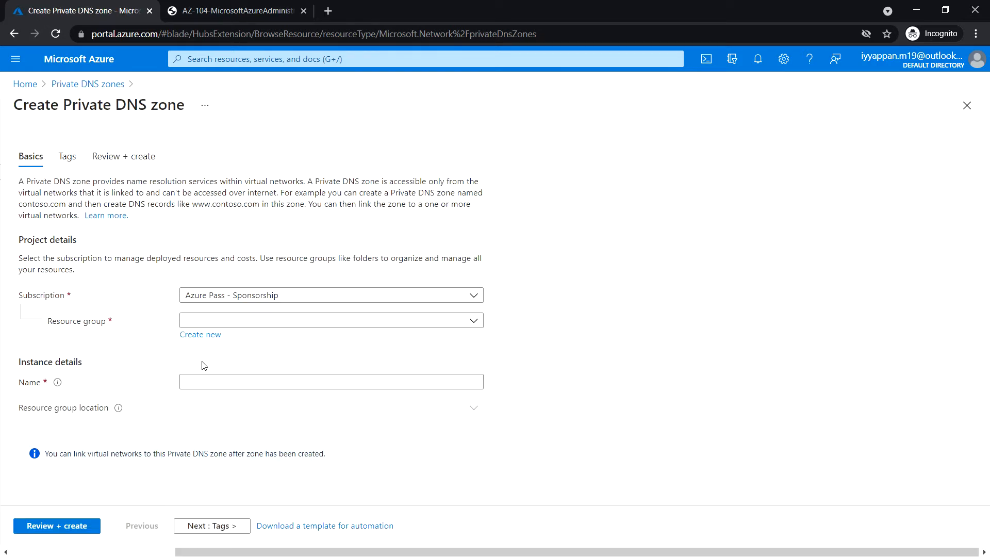
pyautogui.click(474, 322)
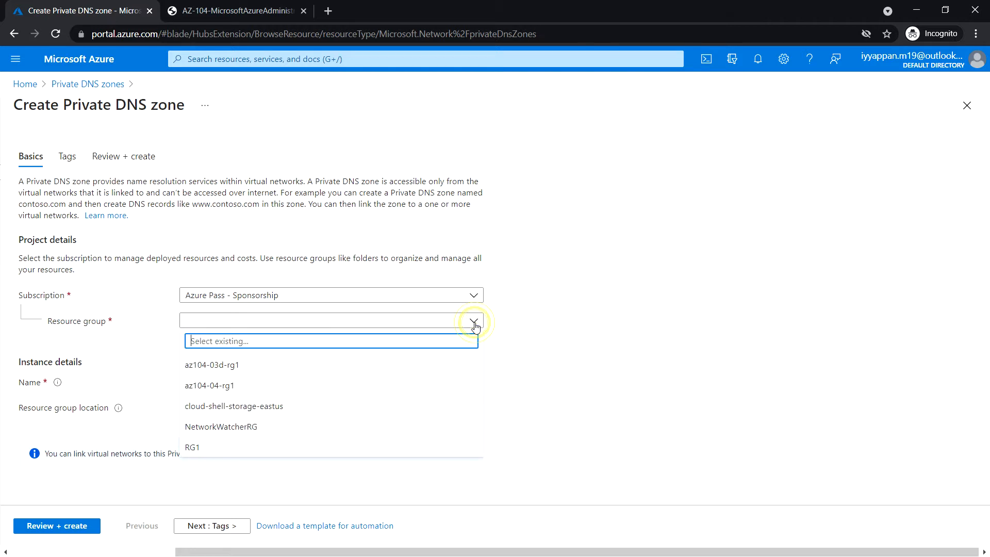
pyautogui.click(246, 385)
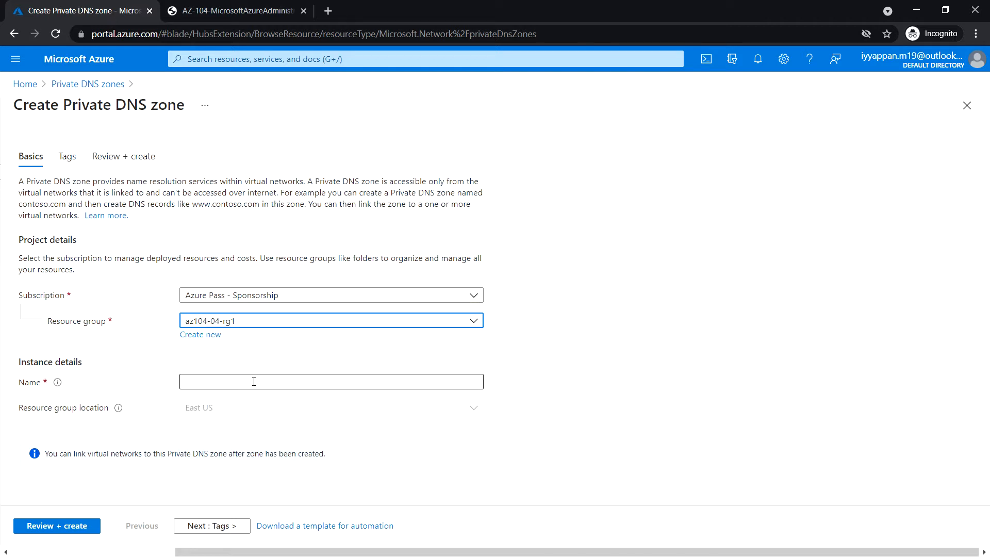
pyautogui.click(253, 381)
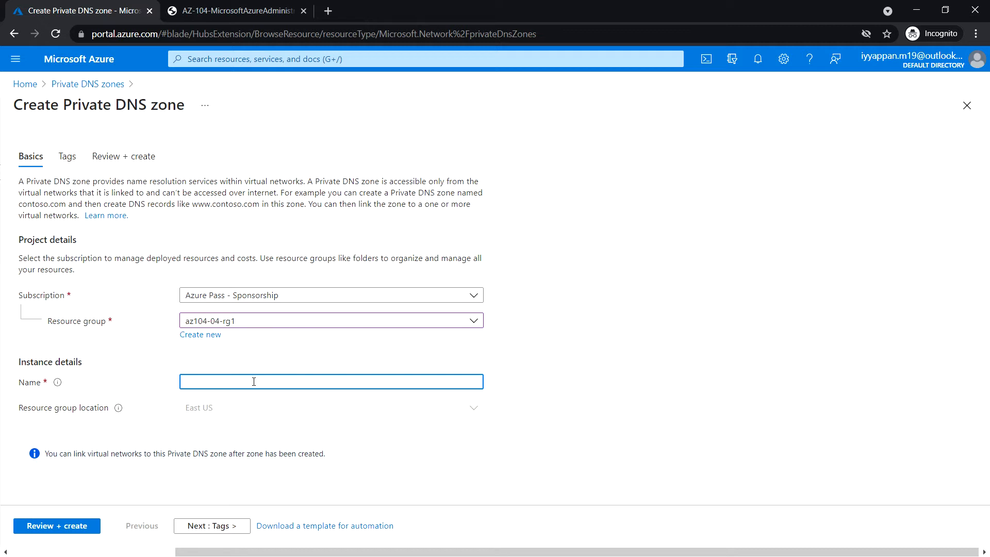
pyautogui.write('acomputerguru.org')
pyautogui.click(65, 527)
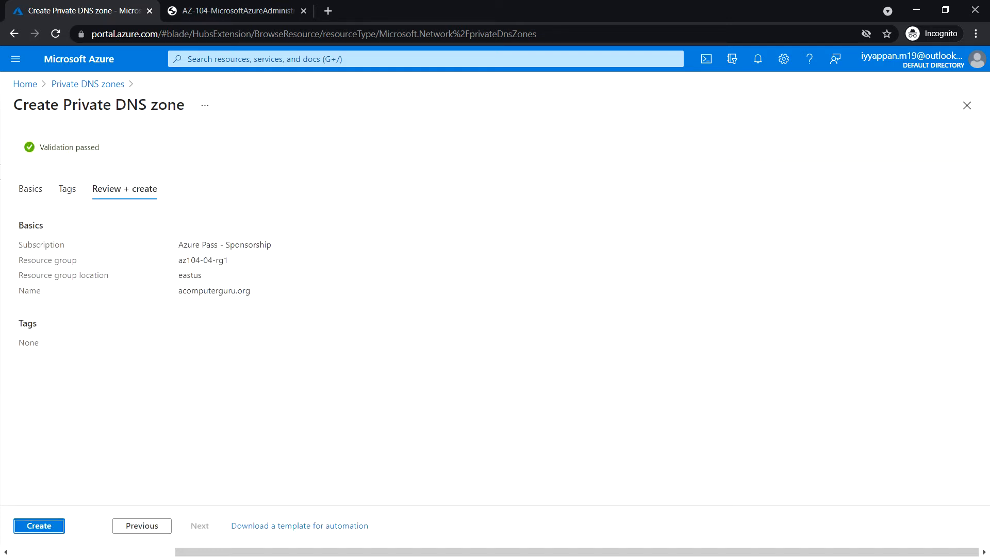
pyautogui.click(43, 526)
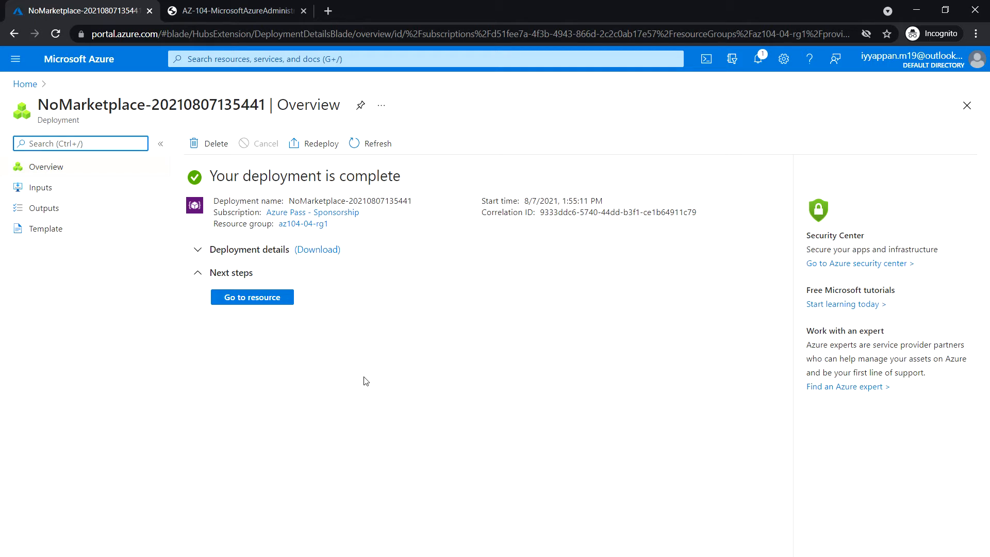
# Go to the acomputerguru.org zone and start adding a virtual network link
pyautogui.click(266, 297)
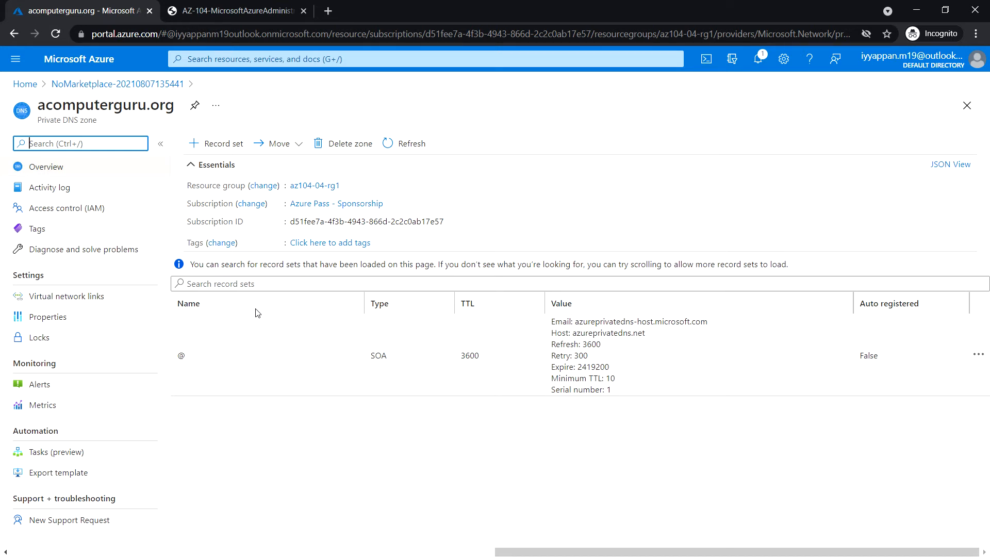
pyautogui.click(78, 304)
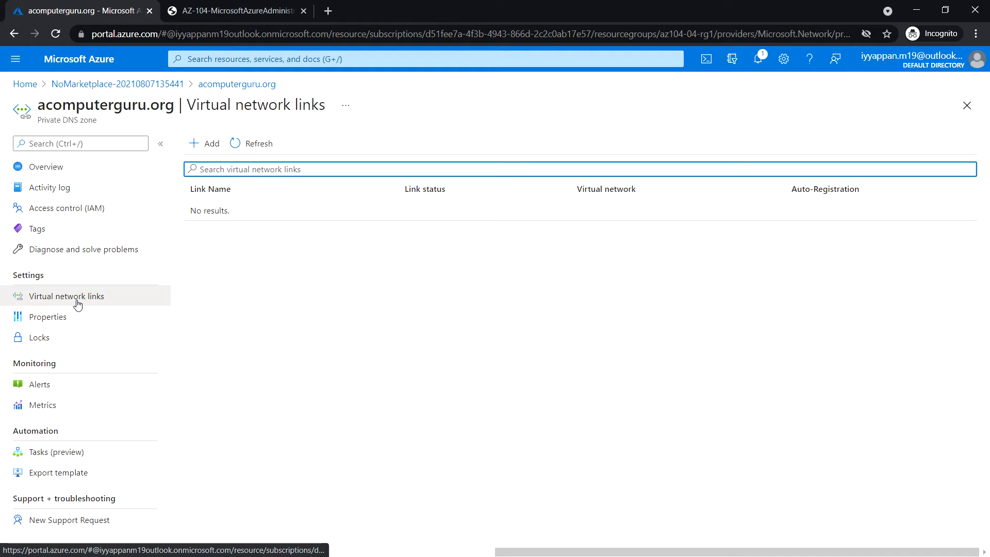
pyautogui.click(209, 146)
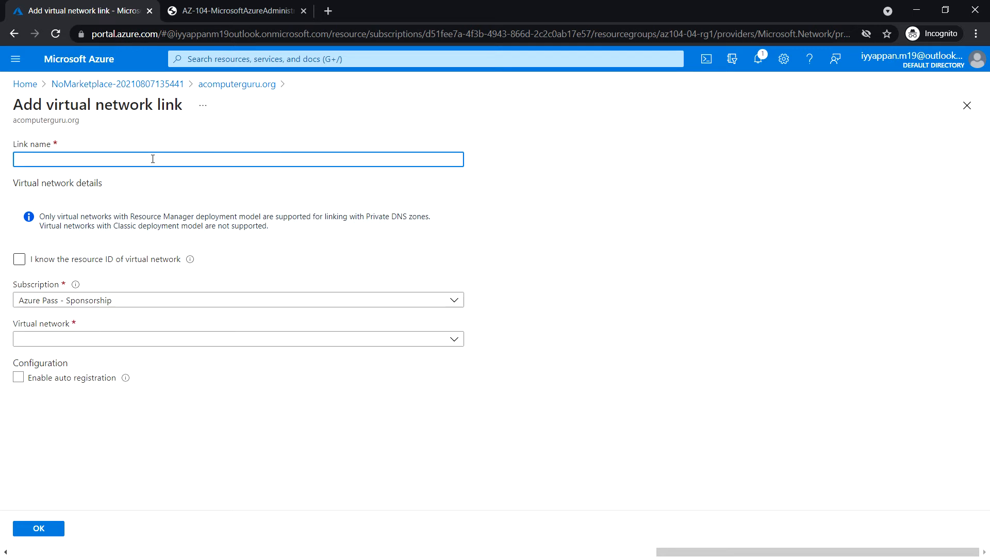
# Create link az104-04-vnet1-link to az104-04-vnet1 with auto registration enabled
pyautogui.write('a')
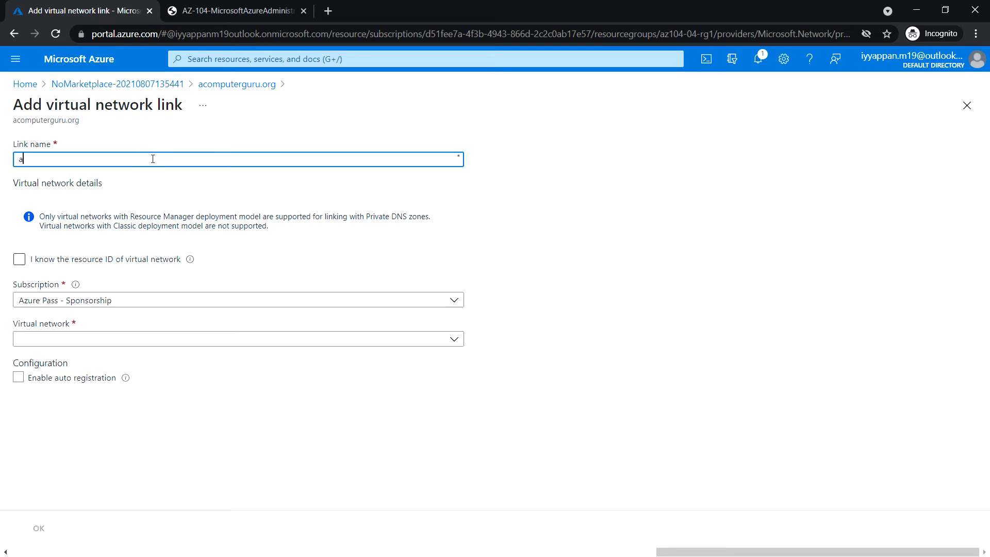
pyautogui.write('z1')
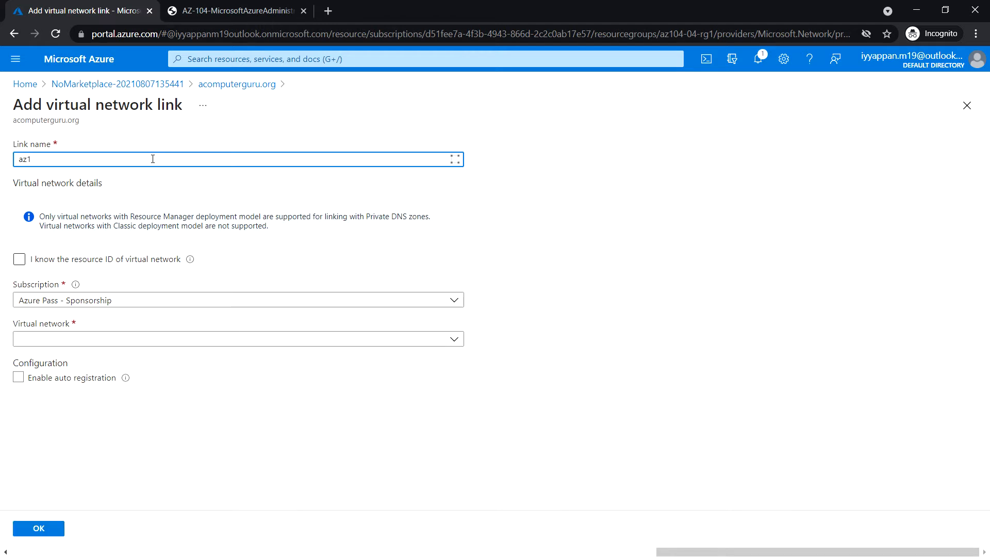
pyautogui.write('04-04-vnet')
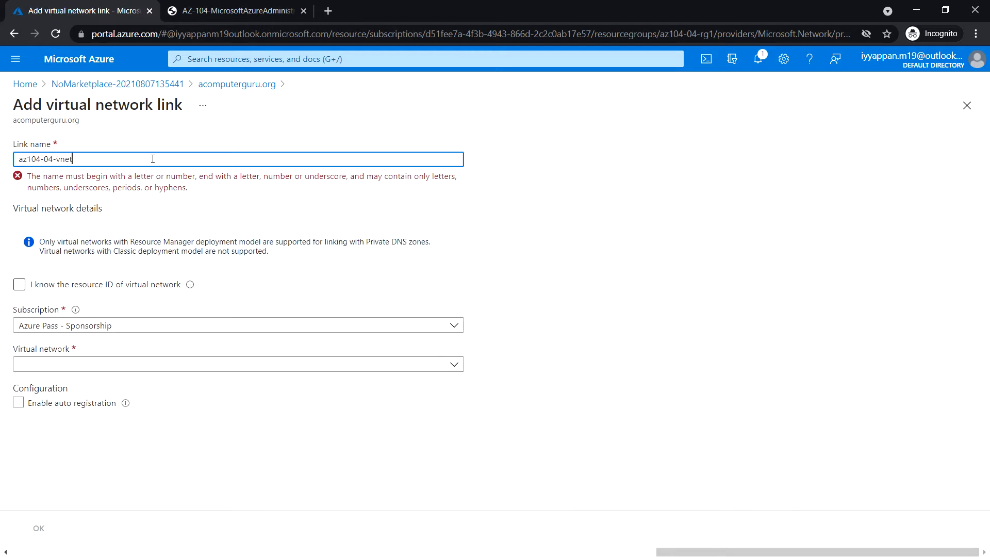
pyautogui.write('1-link')
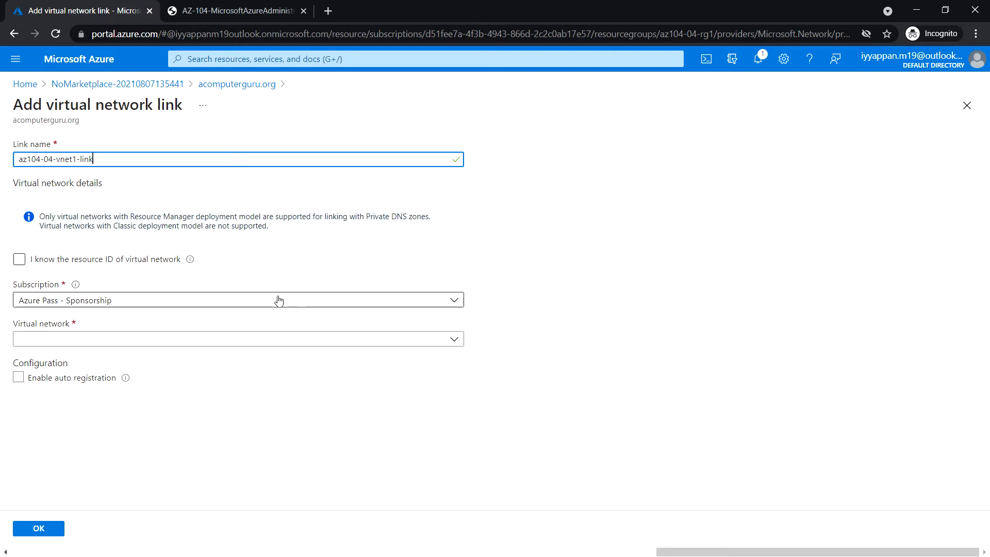
pyautogui.click(149, 344)
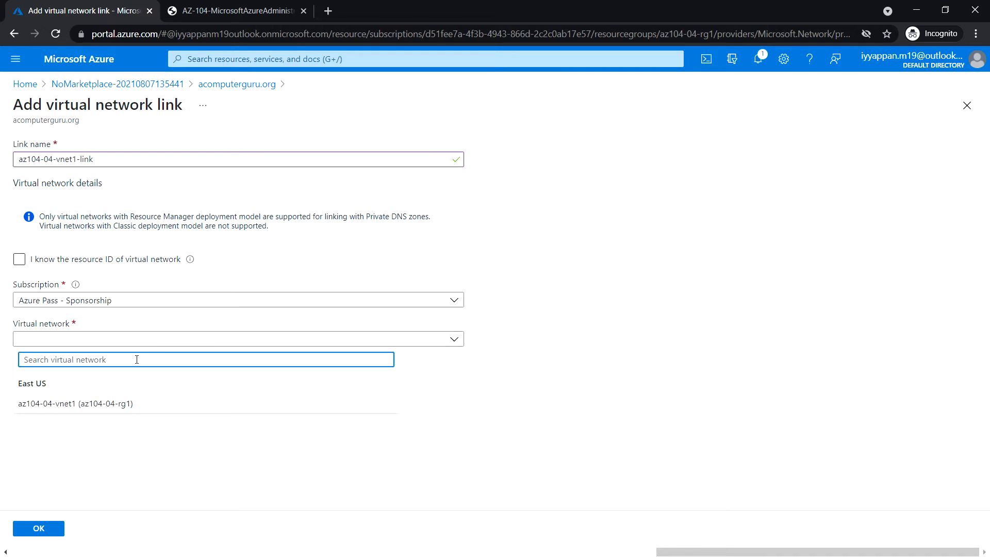
pyautogui.click(151, 404)
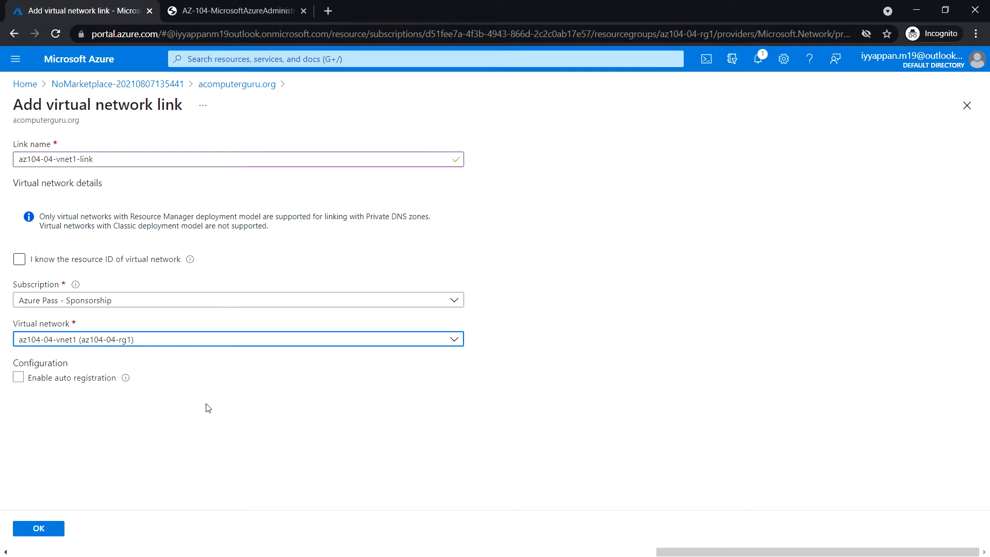
pyautogui.click(19, 378)
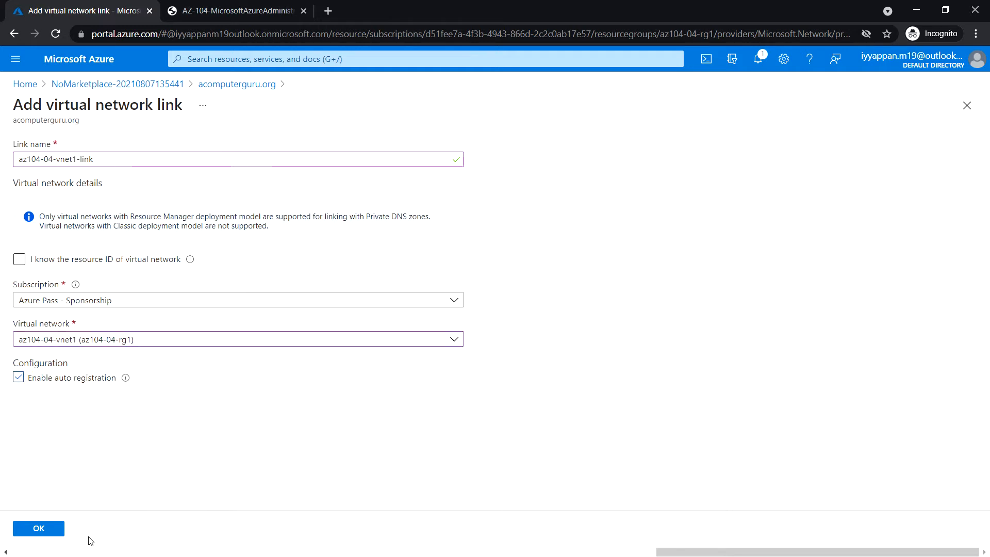
pyautogui.click(37, 531)
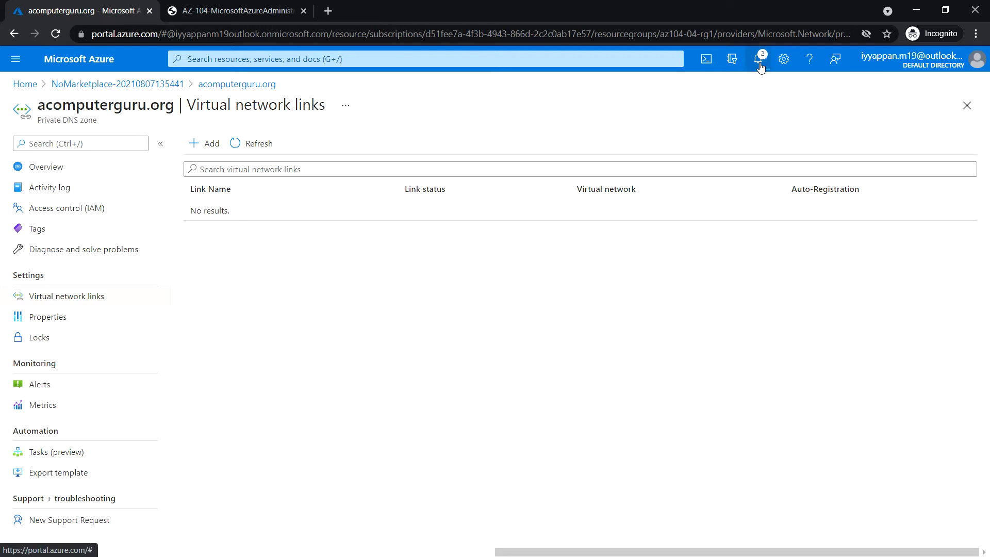
# Check notifications for the new link, then view the zone's auto-registered vm0 and vm1 A records
pyautogui.click(761, 68)
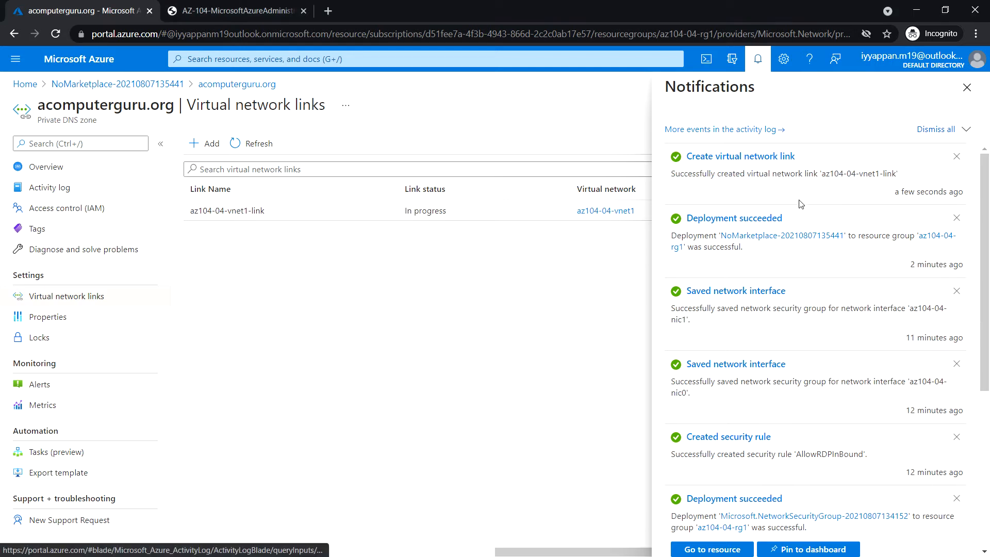
pyautogui.click(968, 87)
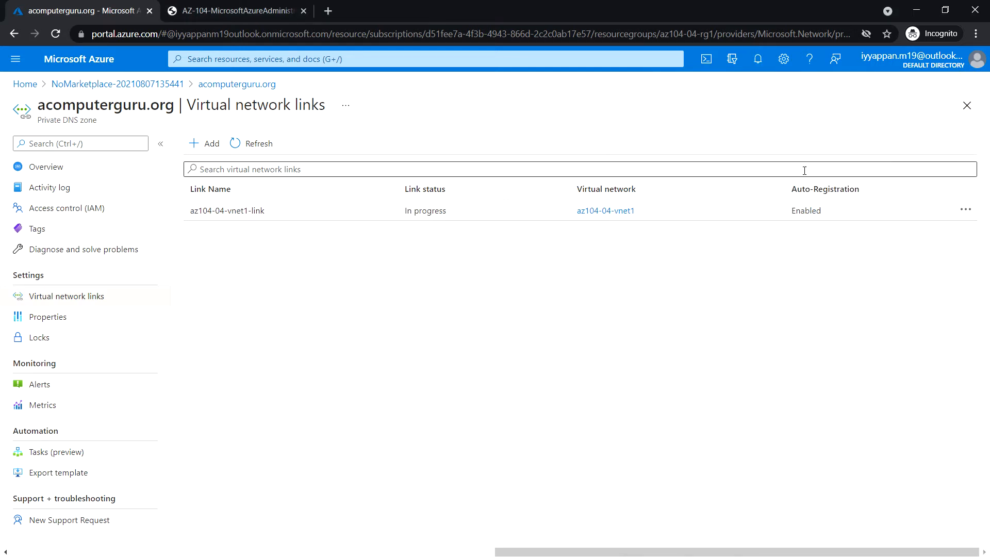
pyautogui.click(75, 170)
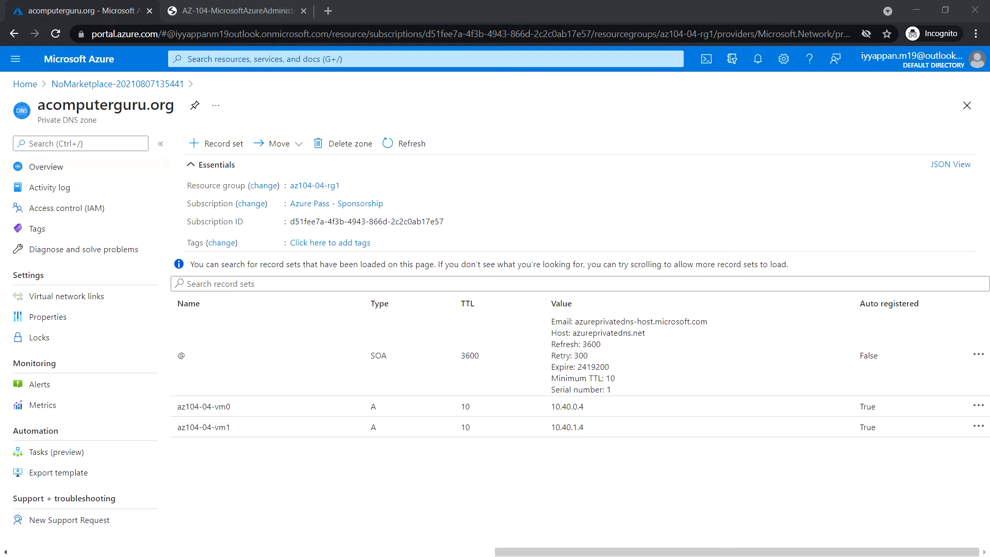
# Sign in to the remote VM with the account password, accept the certificate, and maximize the session
pyautogui.moveTo(322, 131); pyautogui.dragTo(382, 159)
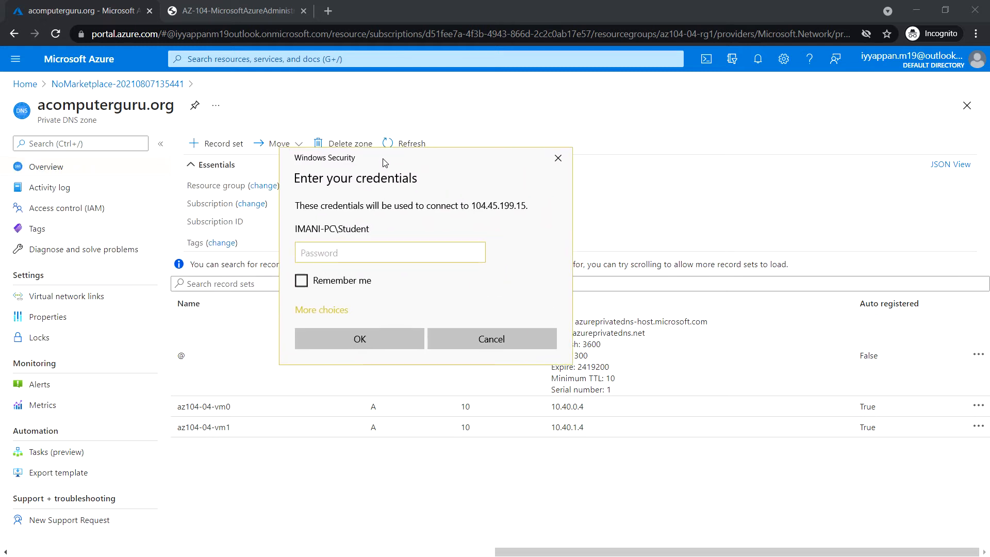
pyautogui.write('Pa55w.rd1234')
pyautogui.press('Return')
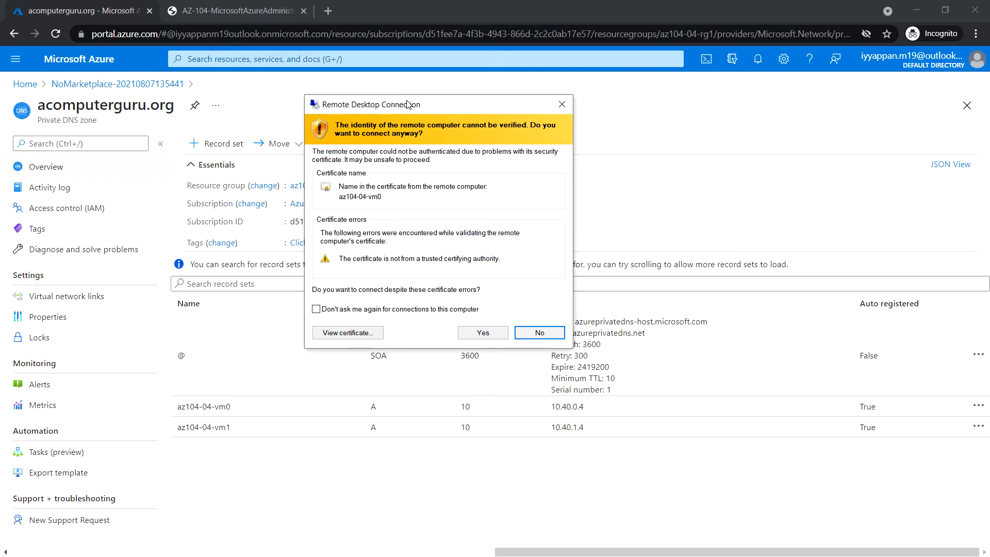
pyautogui.click(482, 332)
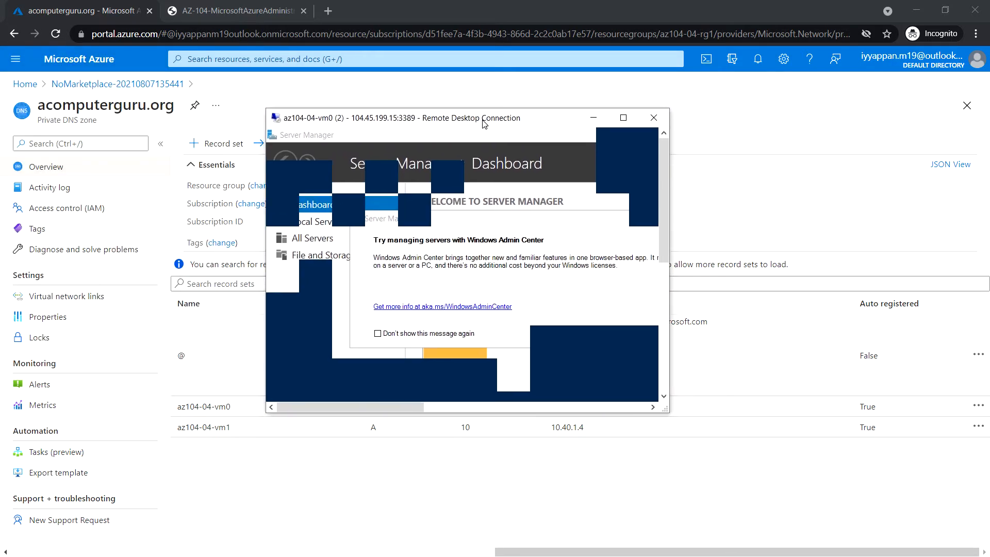
pyautogui.doubleClick(623, 119)
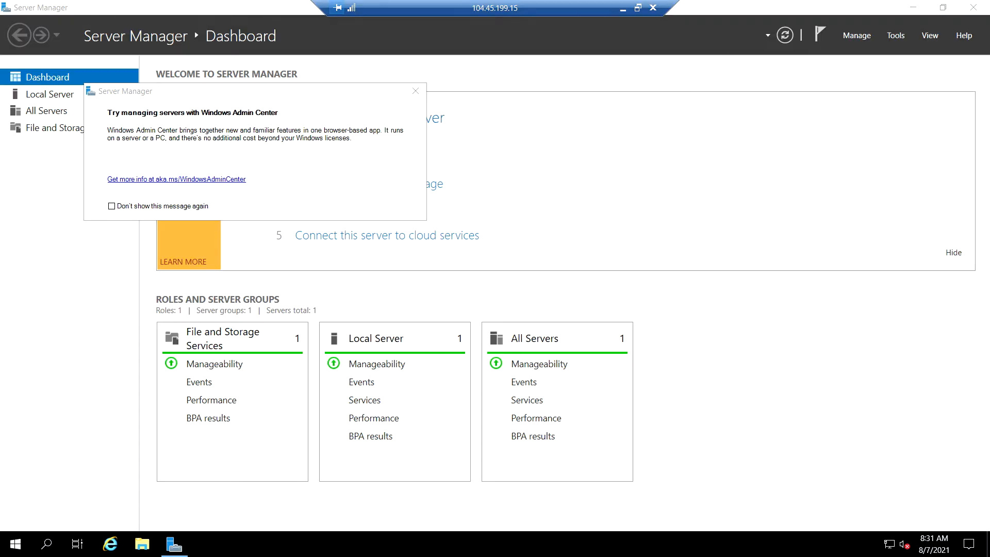
# Launch Windows PowerShell as Administrator and maximize its window
pyautogui.rightClick(15, 549)
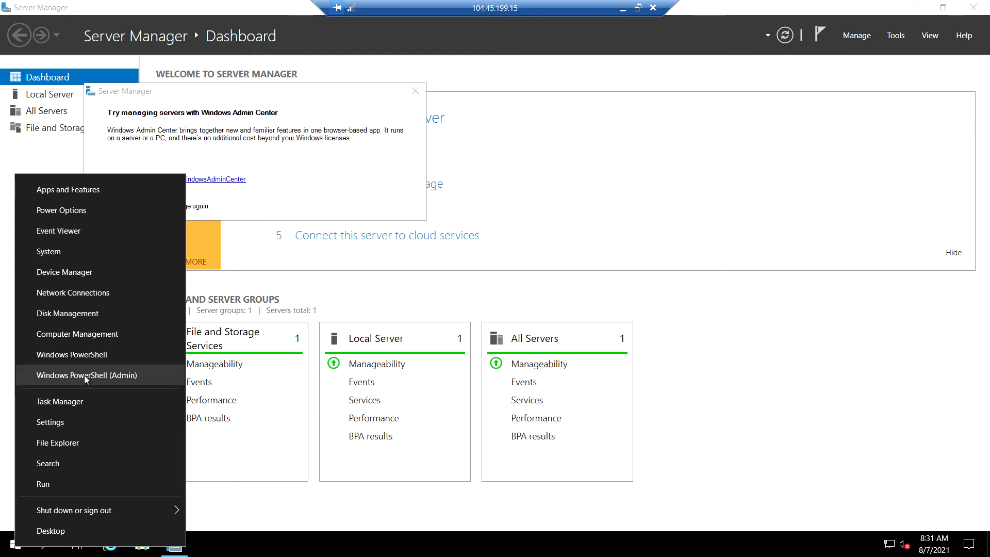
pyautogui.click(91, 355)
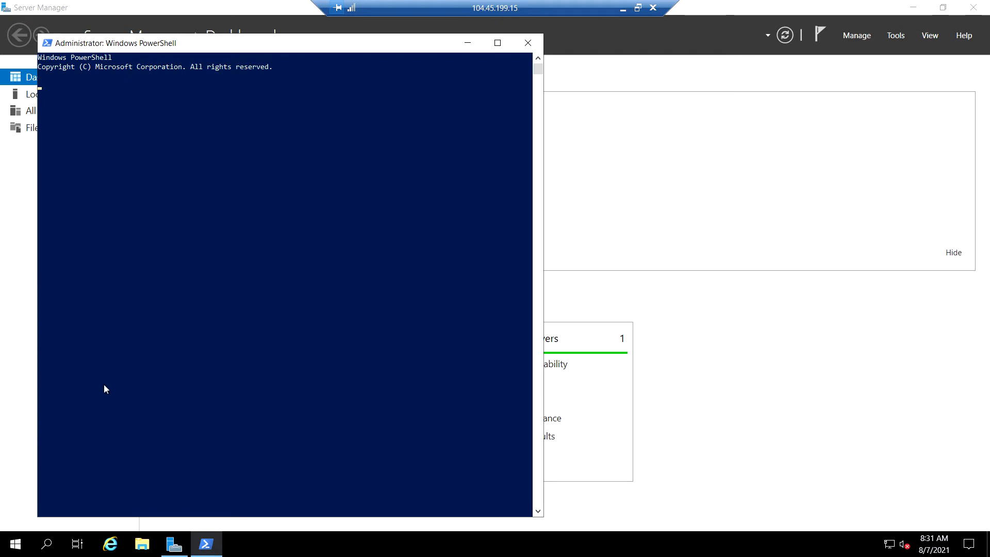
pyautogui.click(497, 44)
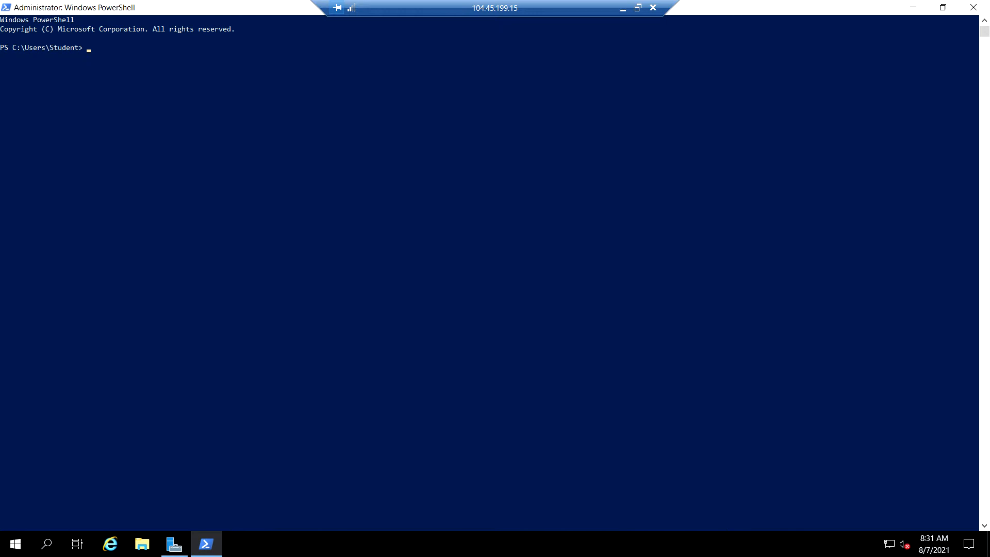
# Run nslookup az104-04-vm0.acomputerguru.org, resolving to 10.40.0.4
pyautogui.click(249, 124)
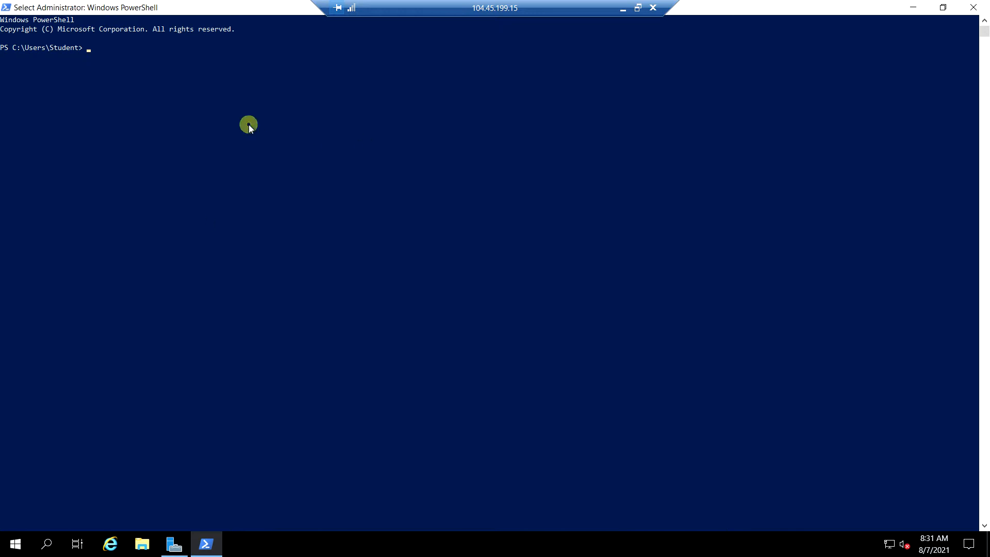
pyautogui.write('nsl')
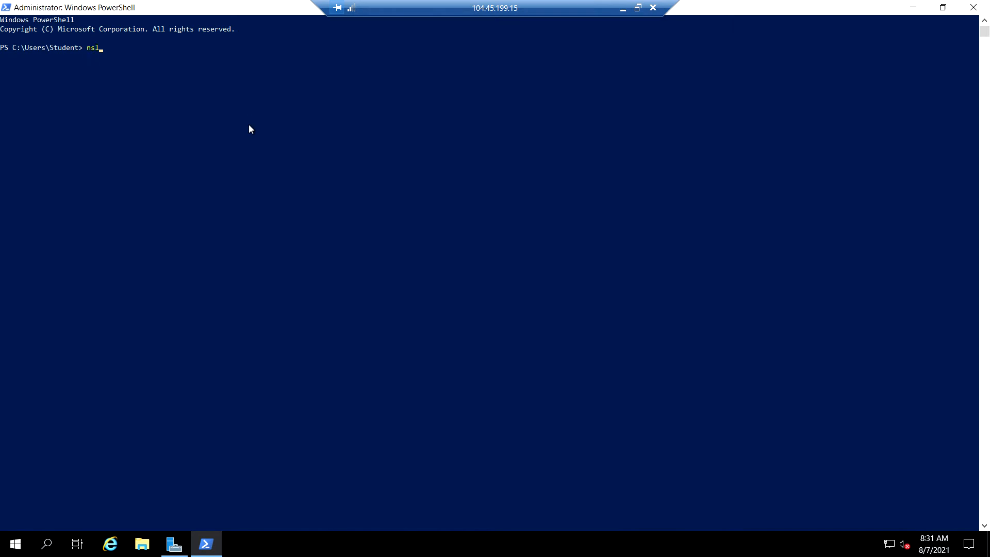
pyautogui.write('ookup az104-04-vm0.acomputergur')
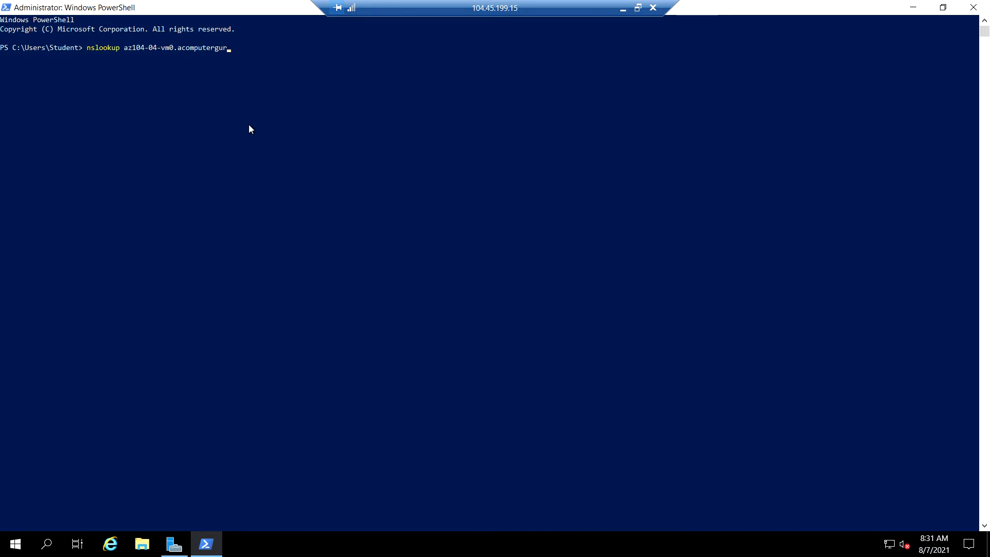
pyautogui.write('u.org')
pyautogui.press('Return')
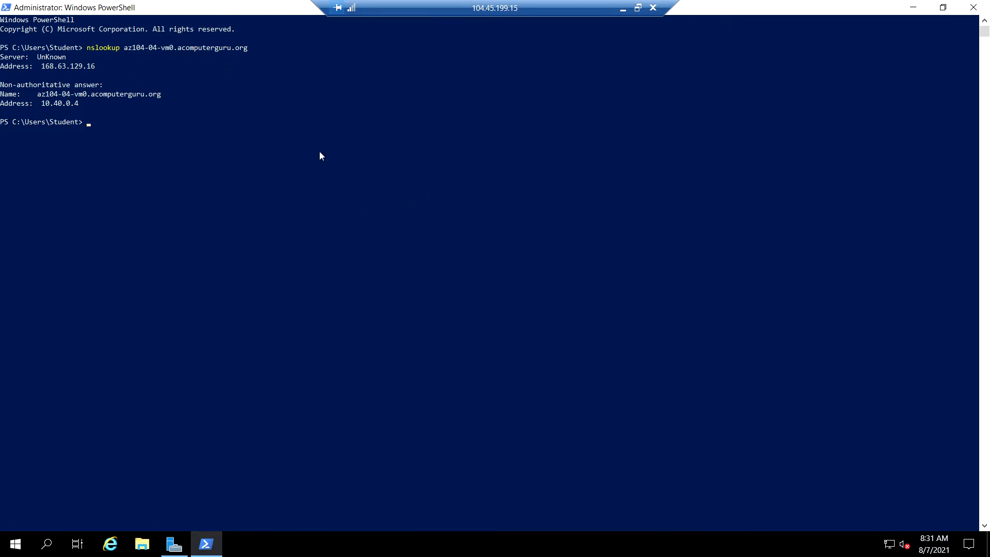
# Rerun the lookup for az104-04-vm1.acomputerguru.org, resolving to 10.40.1.4
pyautogui.press('Up')
pyautogui.press('Left')
pyautogui.press('Left')
pyautogui.press('Left')
pyautogui.press('Left')
pyautogui.press('Left')
pyautogui.press('Left')
pyautogui.press('Left')
pyautogui.press('Left')
pyautogui.press('Left')
pyautogui.press('Left')
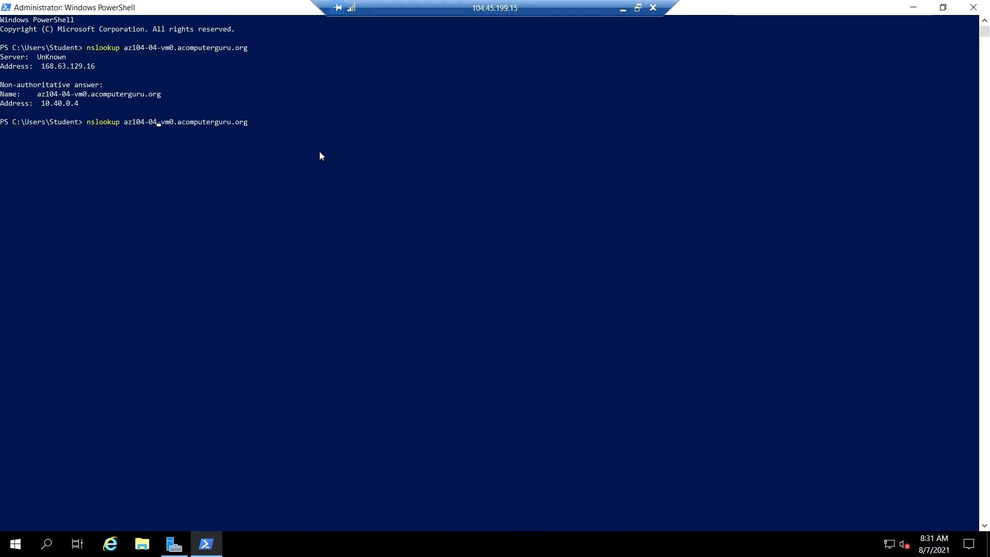
pyautogui.press('Right')
pyautogui.press('Right')
pyautogui.press('Right')
pyautogui.press('Delete')
pyautogui.write('1')
pyautogui.press('Return')
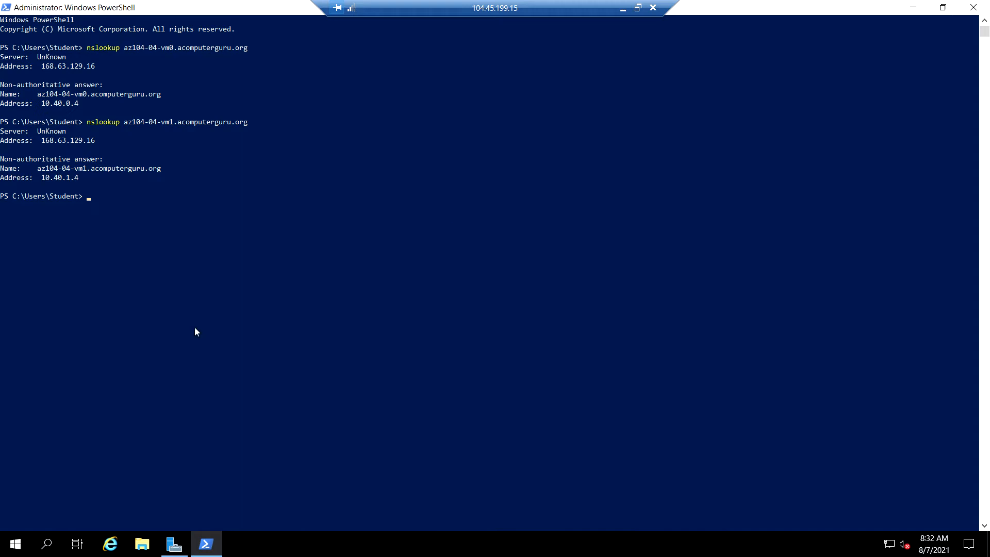
# Minimize the remote desktop session and open a new blank Chrome tab
pyautogui.click(623, 10)
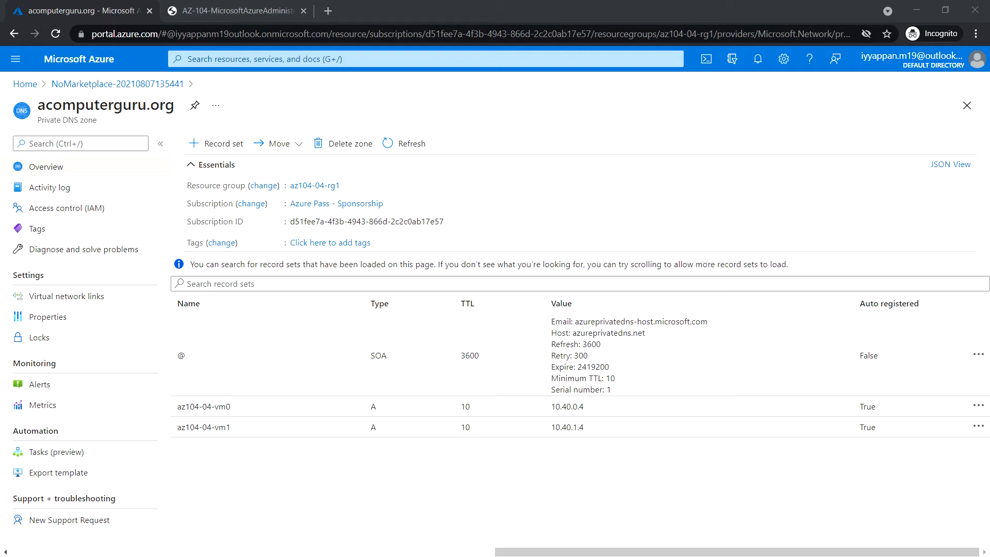
pyautogui.click(328, 11)
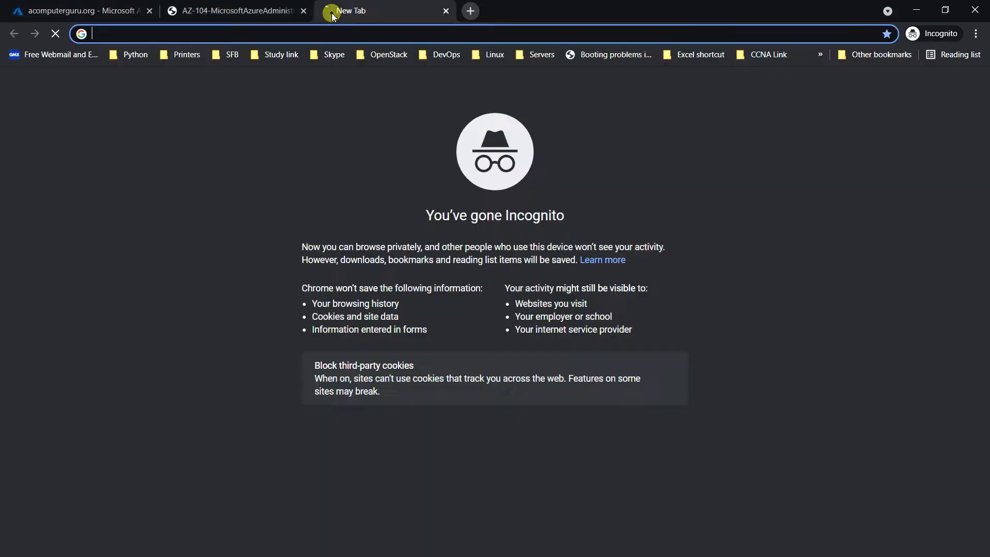
# Load the GoDaddy domain search and check acg.com, which is taken
pyautogui.write('https://www.godaddy.com/domains/domain-name-search.')
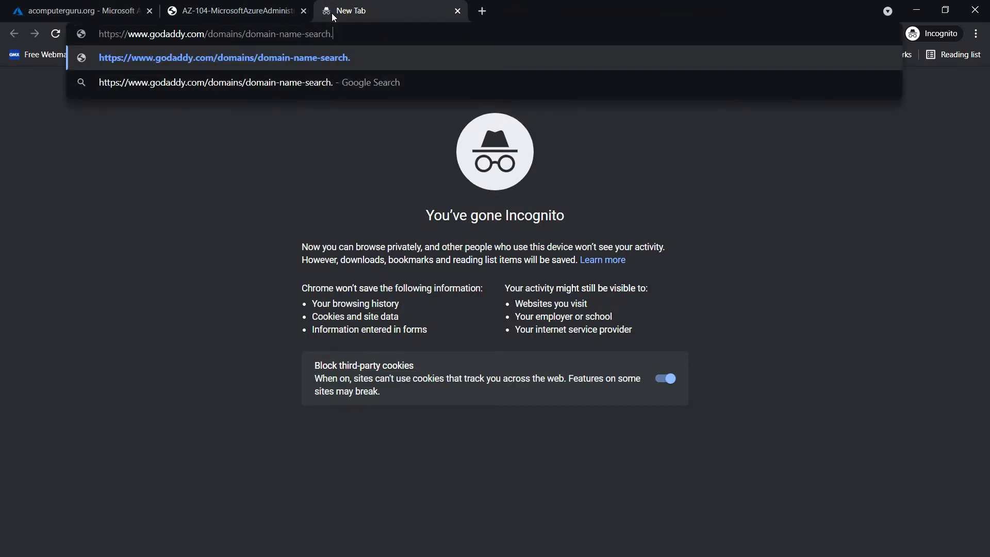
pyautogui.press('BackSpace')
pyautogui.press('Return')
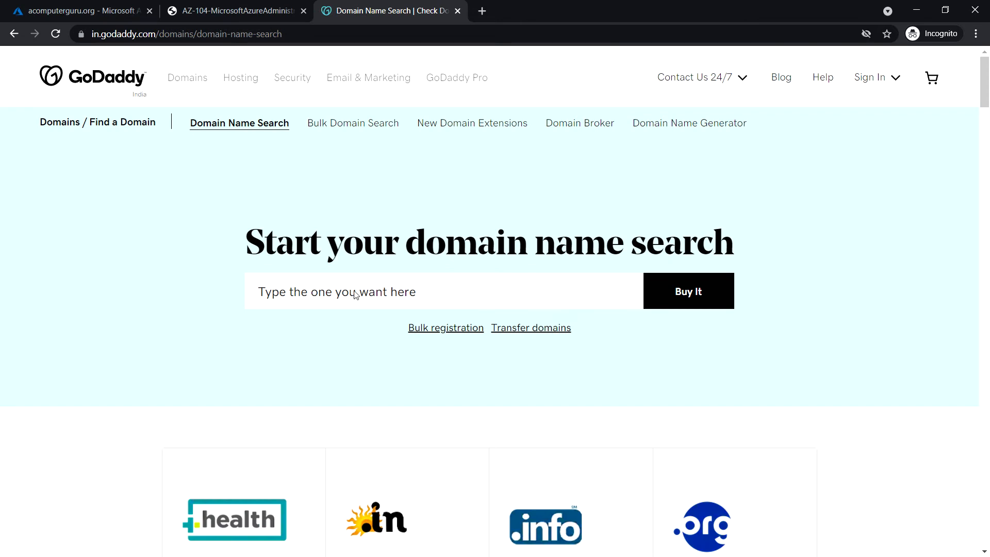
pyautogui.click(355, 294)
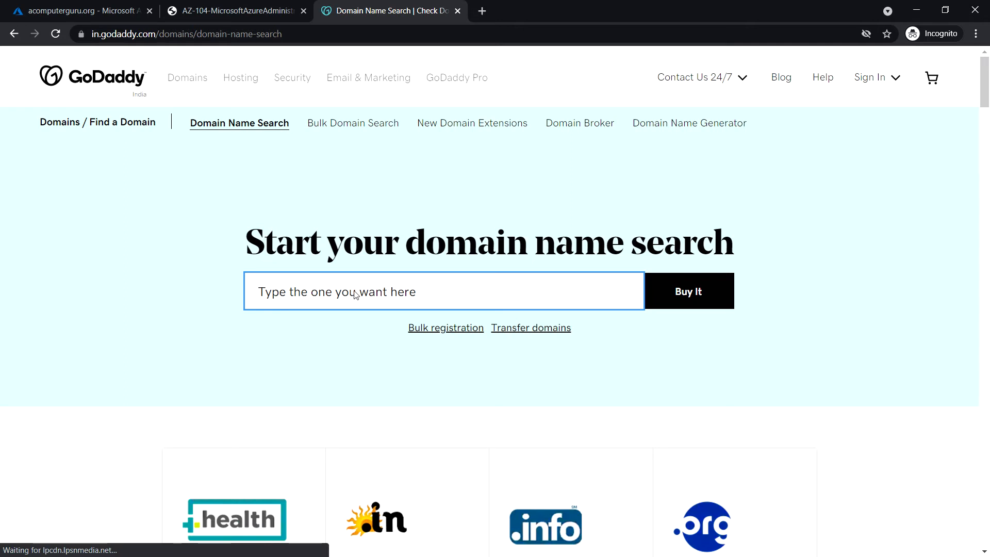
pyautogui.write('acg')
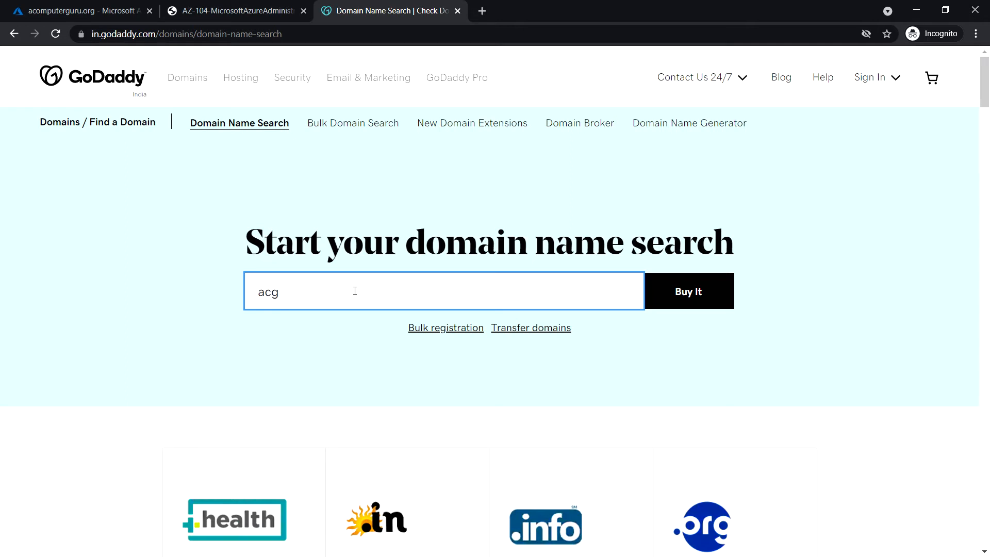
pyautogui.write('.')
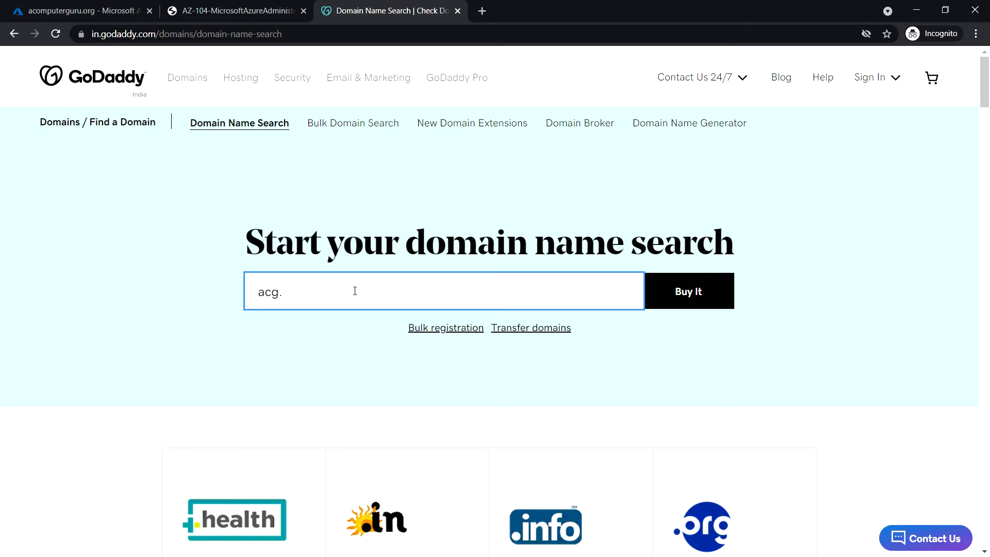
pyautogui.write('com')
pyautogui.press('Return')
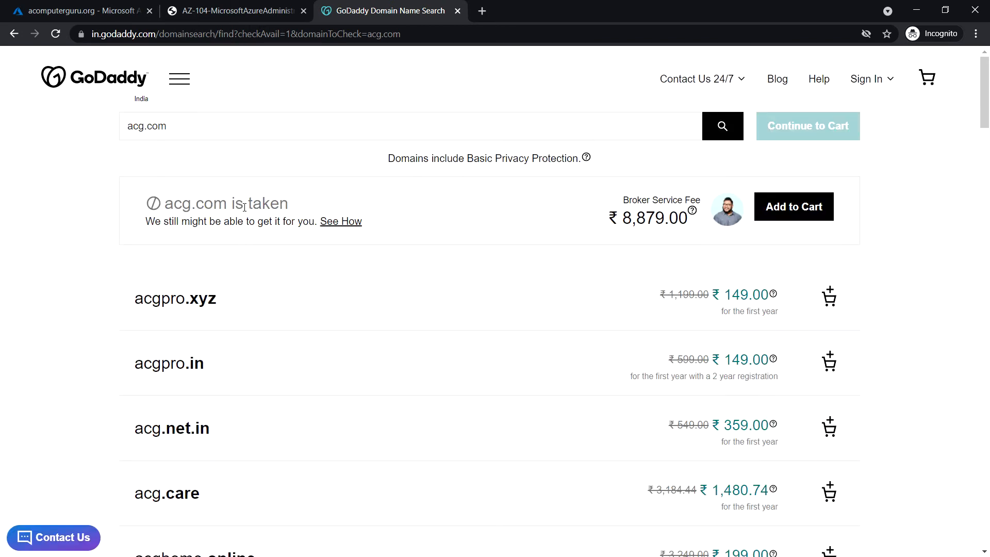
# Search computerguru.com on GoDaddy, finding it available
pyautogui.moveTo(360, 119); pyautogui.dragTo(124, 121)
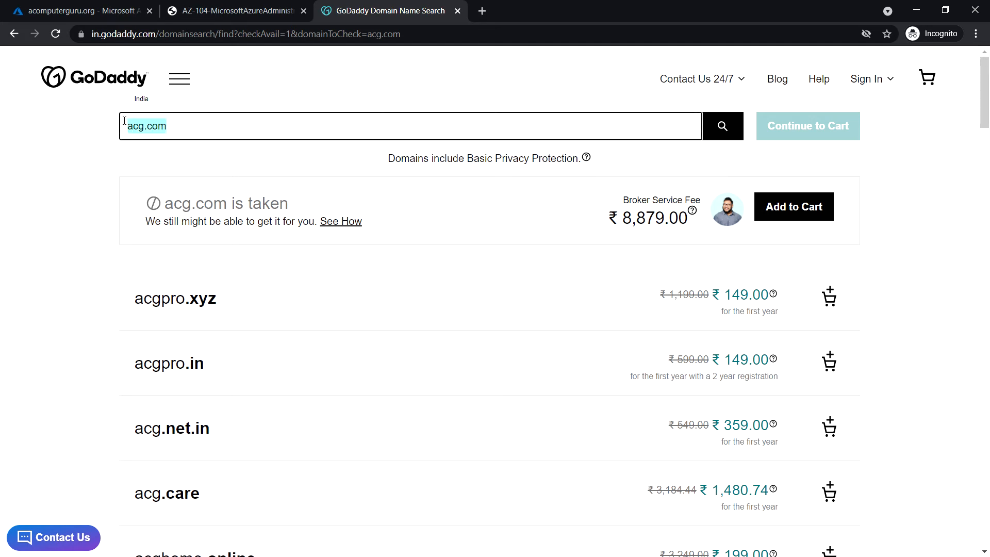
pyautogui.write('comp')
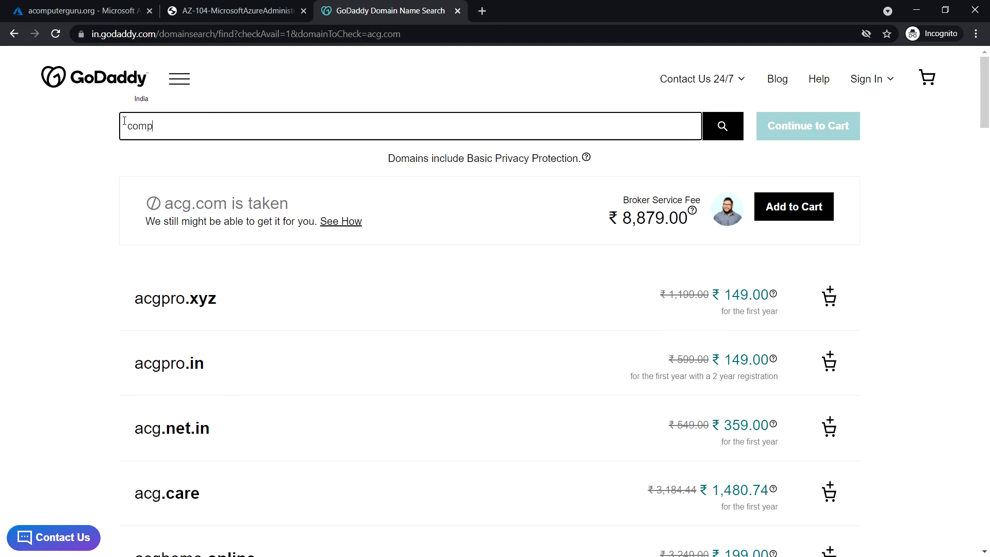
pyautogui.write('uterguru.com')
pyautogui.press('Return')
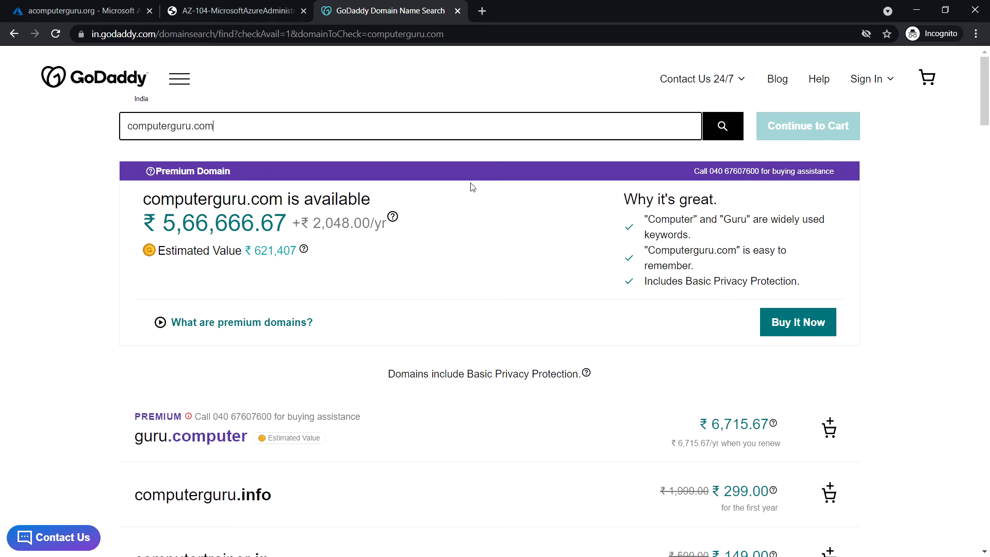
pyautogui.click(320, 127)
pyautogui.moveTo(238, 122); pyautogui.dragTo(121, 123)
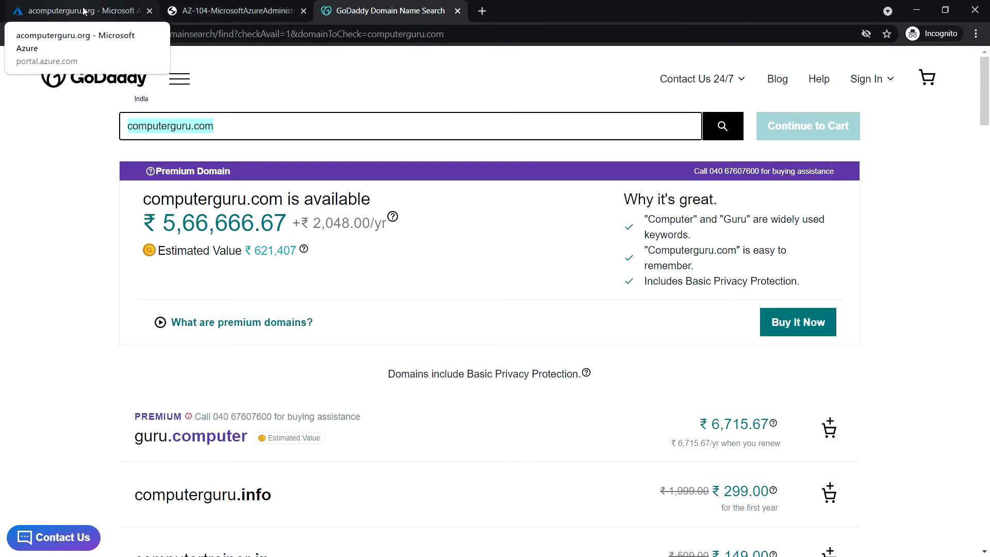
# Return to the Azure portal tab showing the acomputerguru.org zone
pyautogui.hotkey('alt', 'Tab')
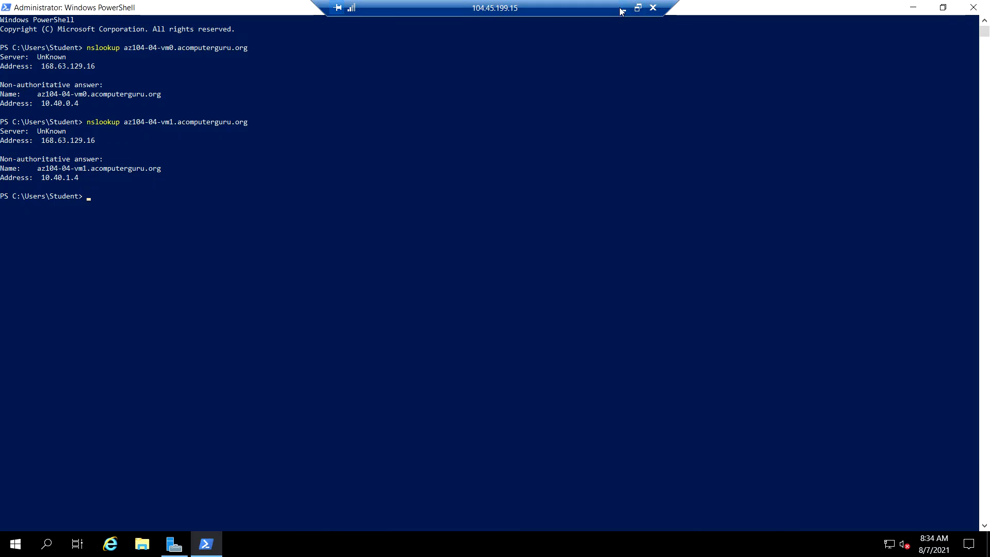
pyautogui.click(622, 8)
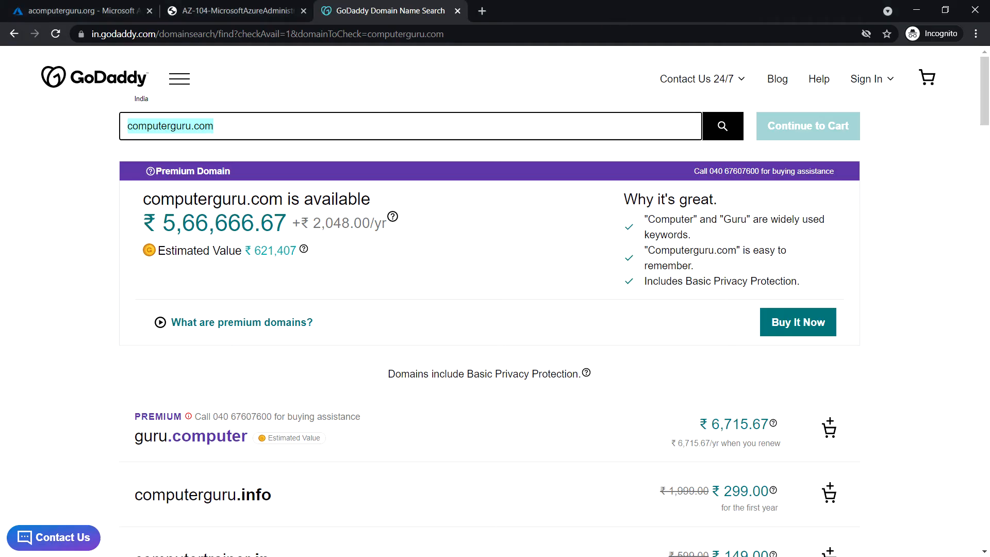
pyautogui.hotkey('alt', 'Tab')
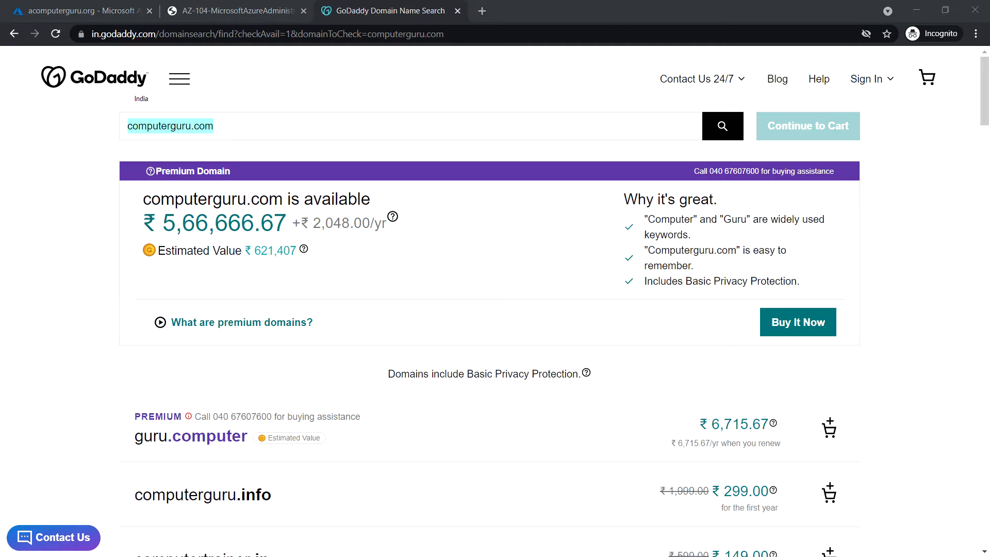
pyautogui.click(101, 10)
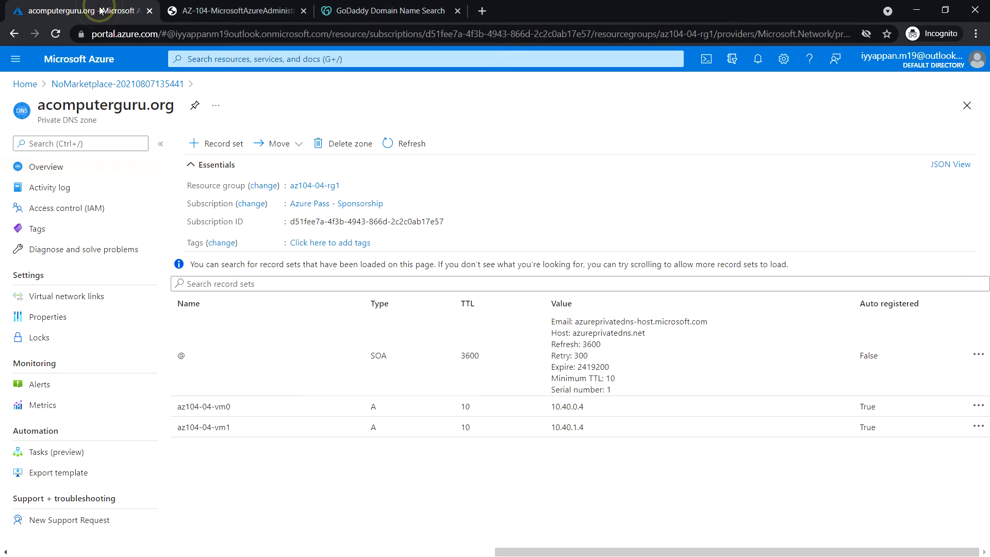
# Search the portal for 'dns zones' and open the DNS zones service
pyautogui.click(226, 59)
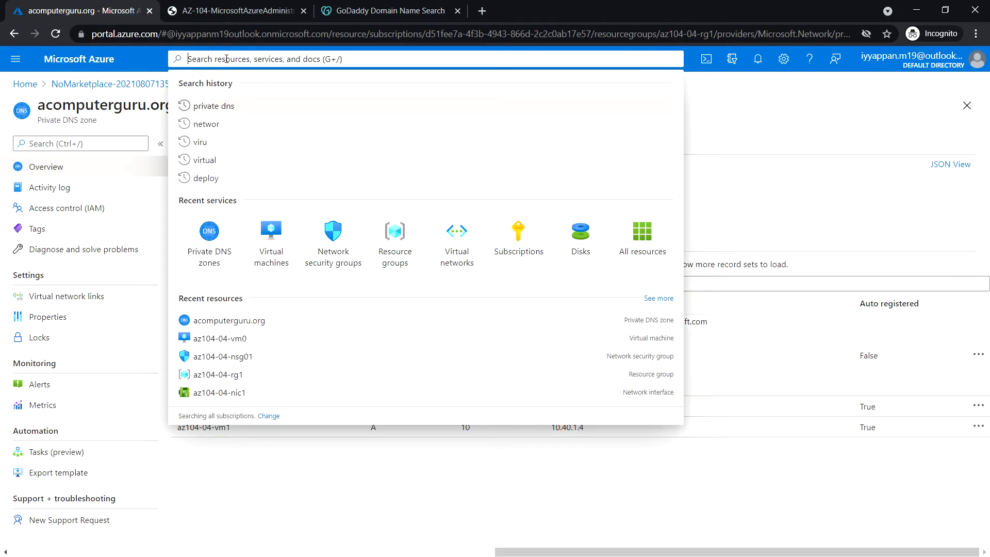
pyautogui.write('dnz zones')
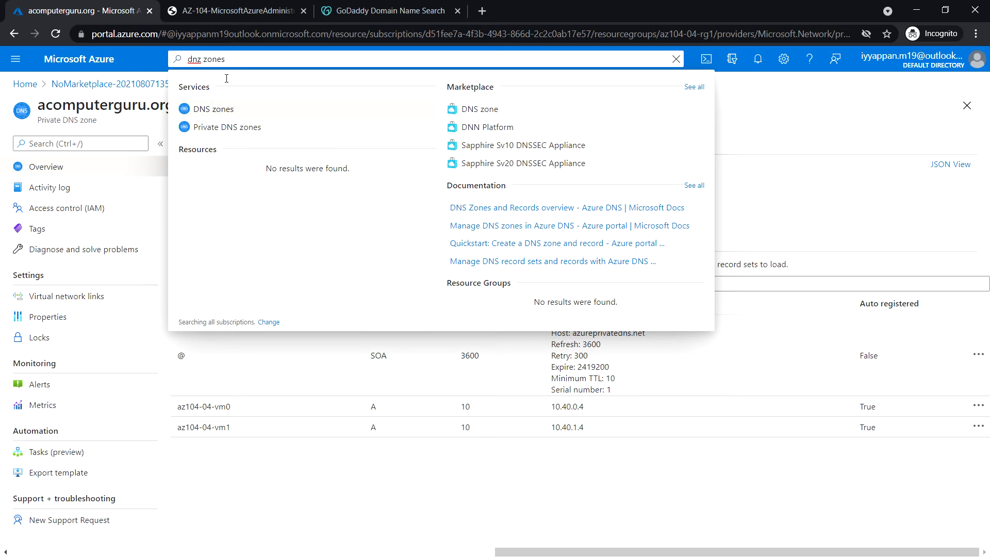
pyautogui.click(237, 110)
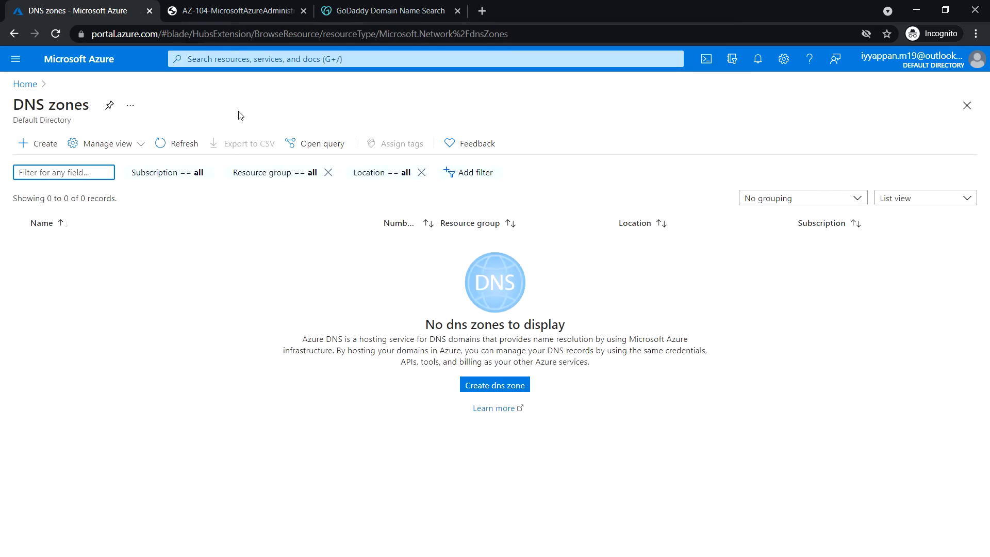
# Create the public DNS zone computerguru.com in resource group az104-04-rg1 via Review + create
pyautogui.click(44, 147)
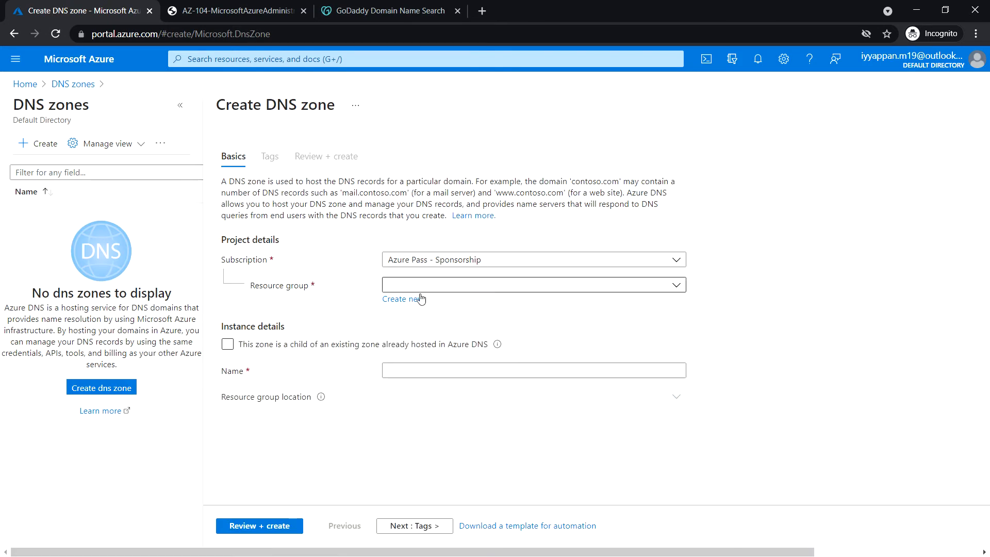
pyautogui.click(487, 285)
pyautogui.click(453, 351)
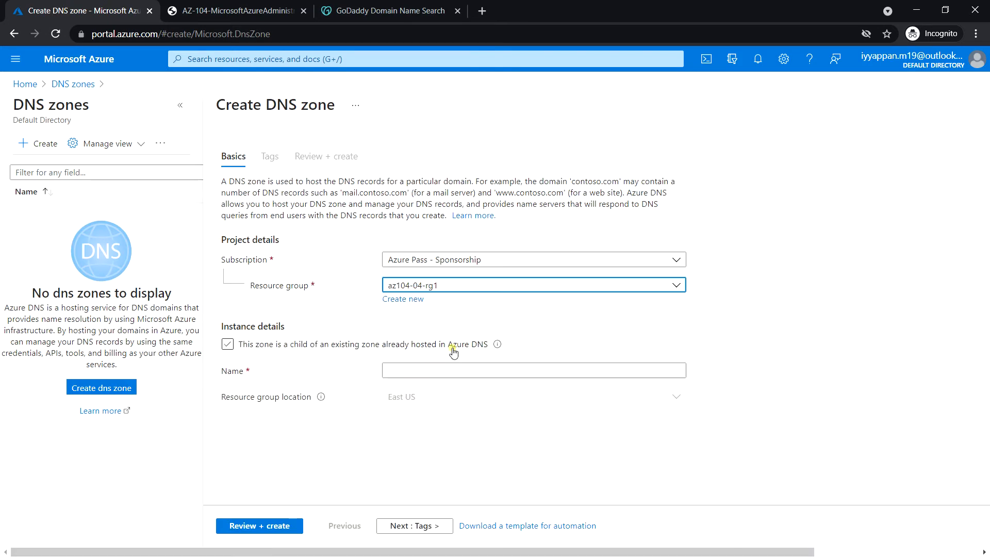
pyautogui.click(399, 372)
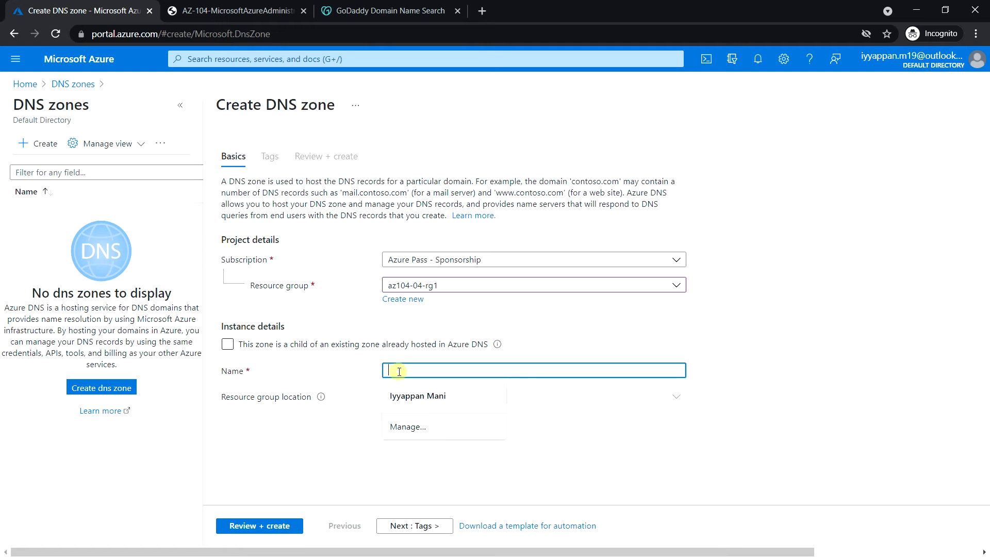
pyautogui.write('c')
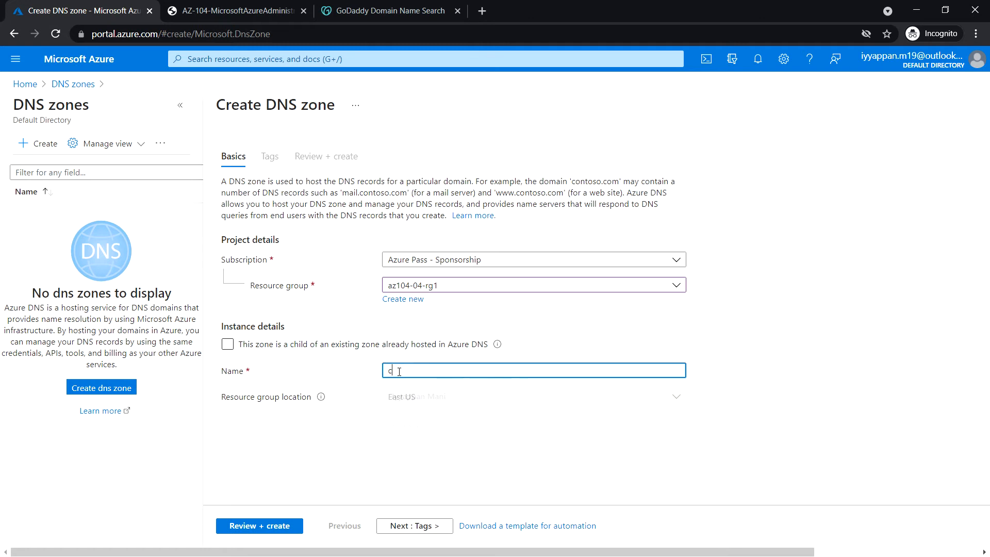
pyautogui.write('omputerguru.com')
pyautogui.click(277, 527)
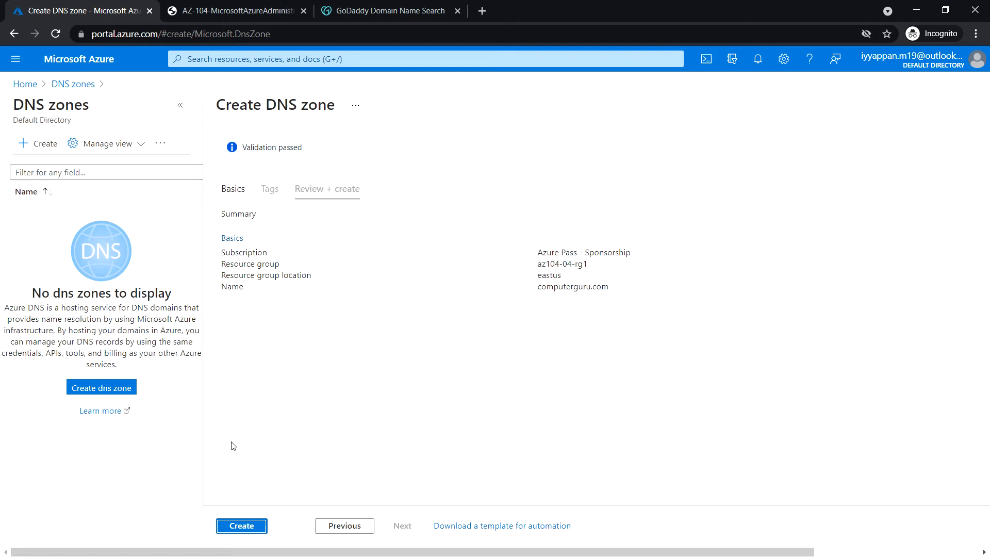
pyautogui.click(247, 528)
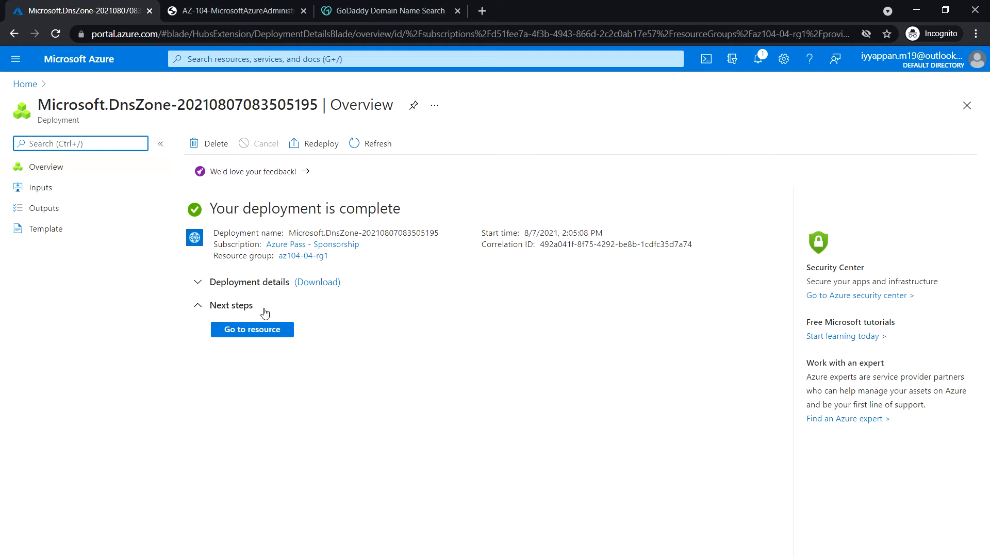
# Go to the new computerguru.com zone and start adding a record set
pyautogui.click(264, 329)
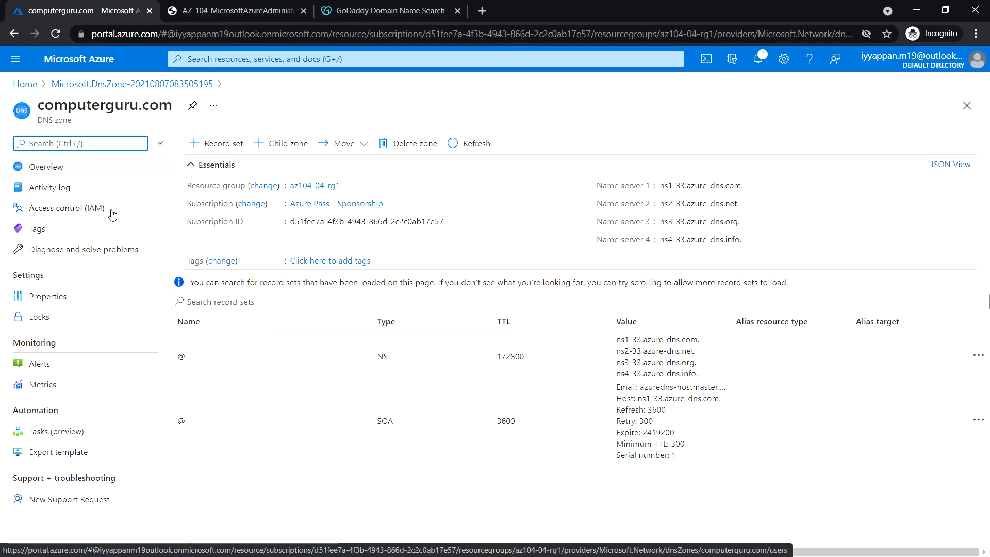
pyautogui.click(207, 147)
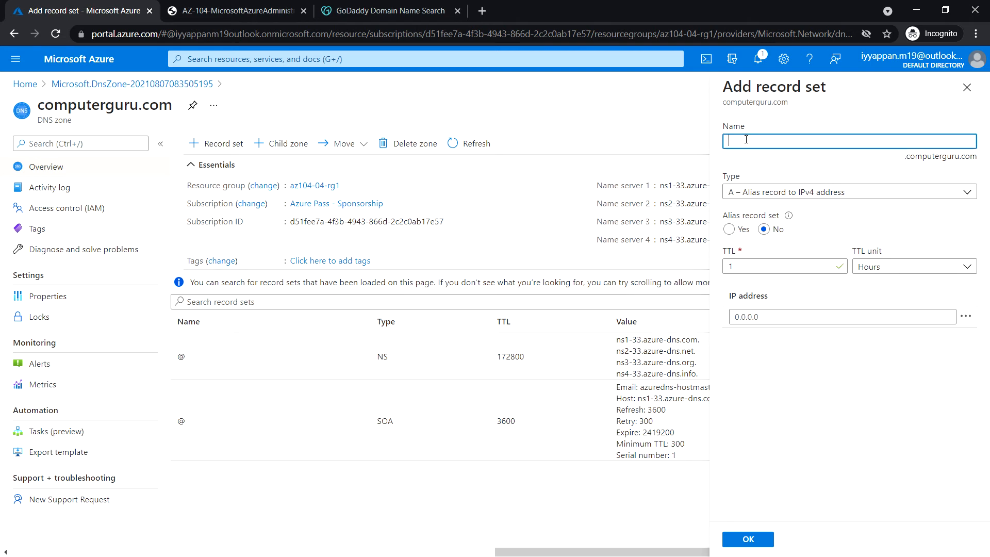
# Name the record set az104-04-vm0 with type A, then open a blank browser tab
pyautogui.write('a')
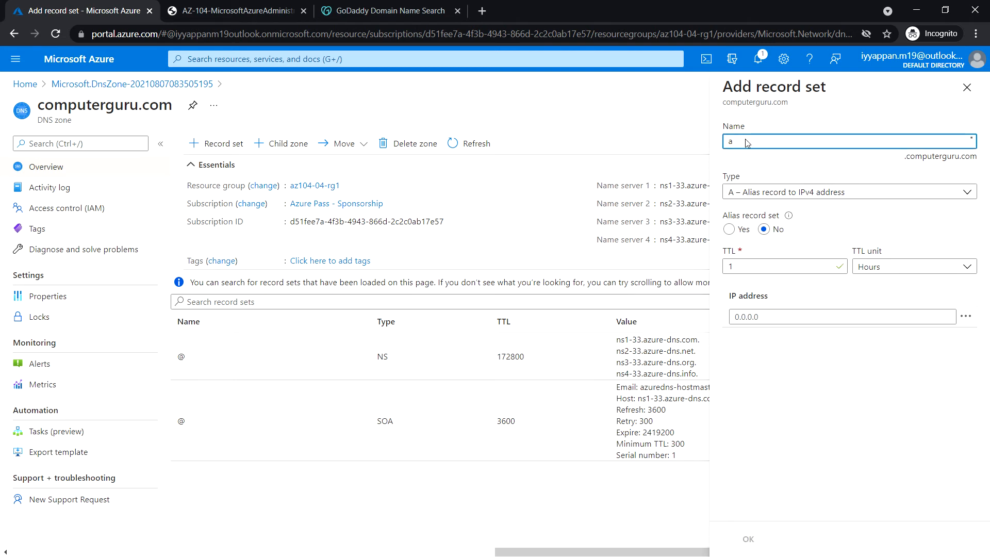
pyautogui.write('z104')
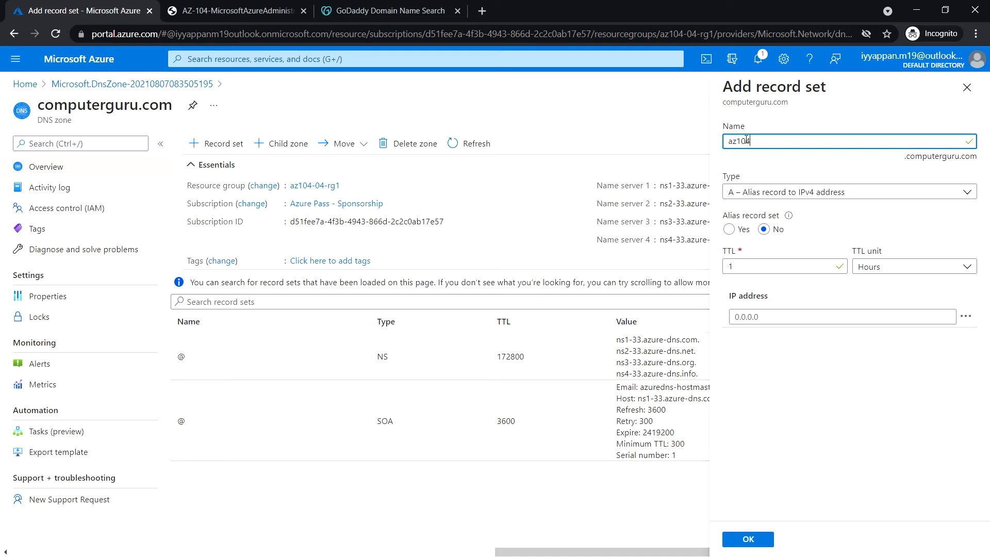
pyautogui.write('-04-vm0')
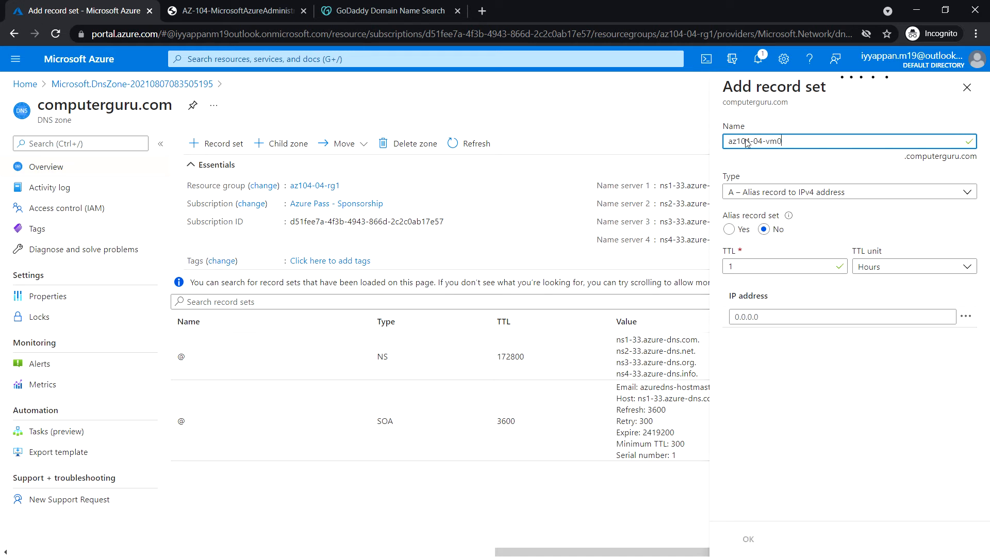
pyautogui.click(797, 193)
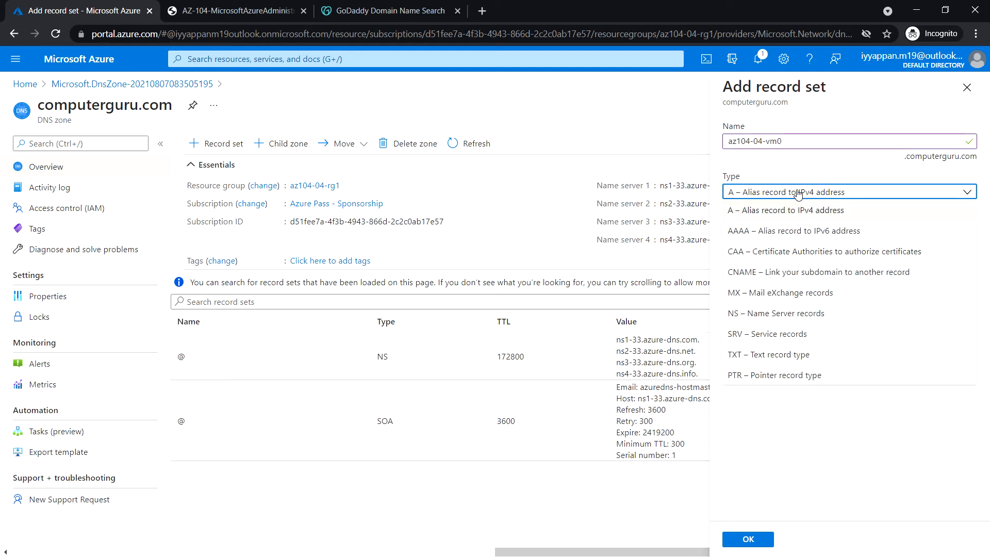
pyautogui.click(797, 193)
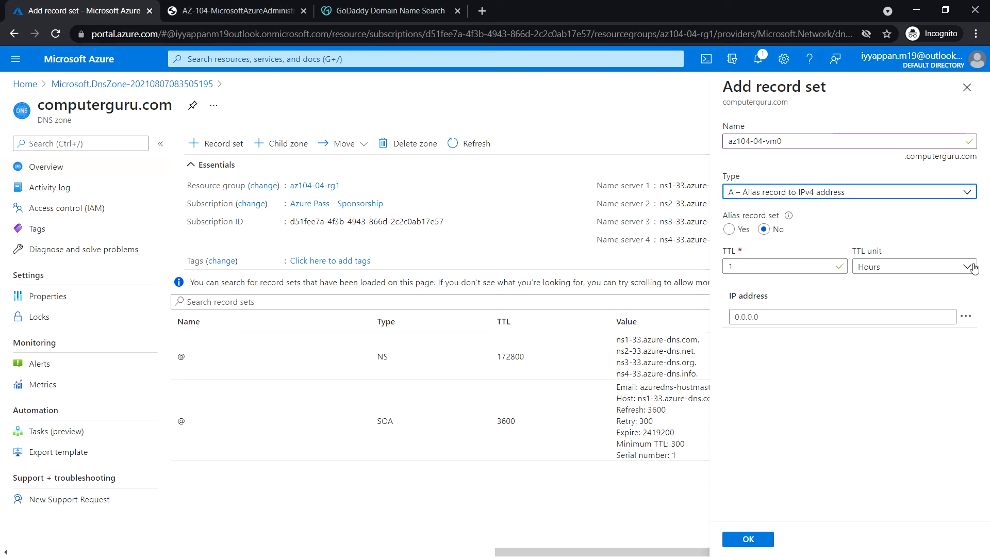
pyautogui.click(770, 319)
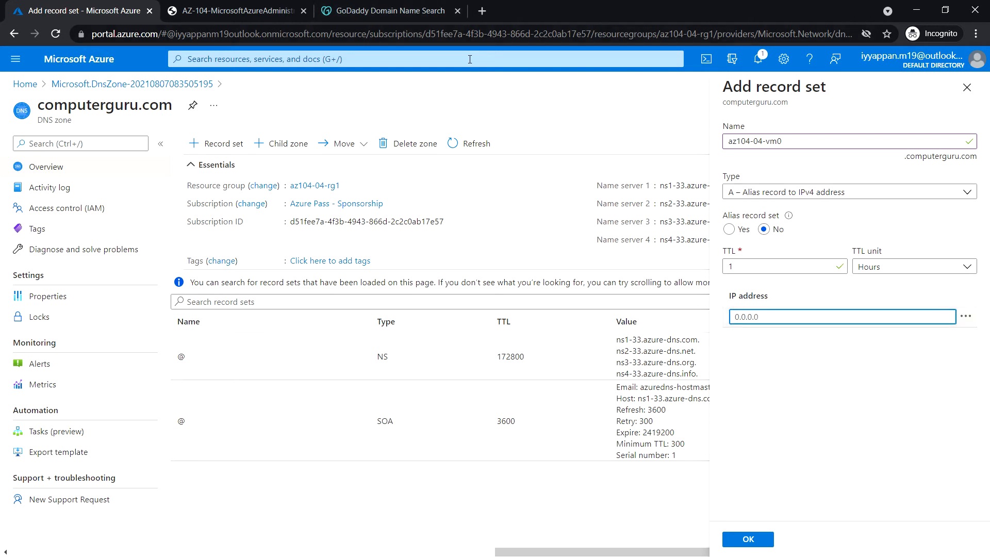
pyautogui.click(485, 13)
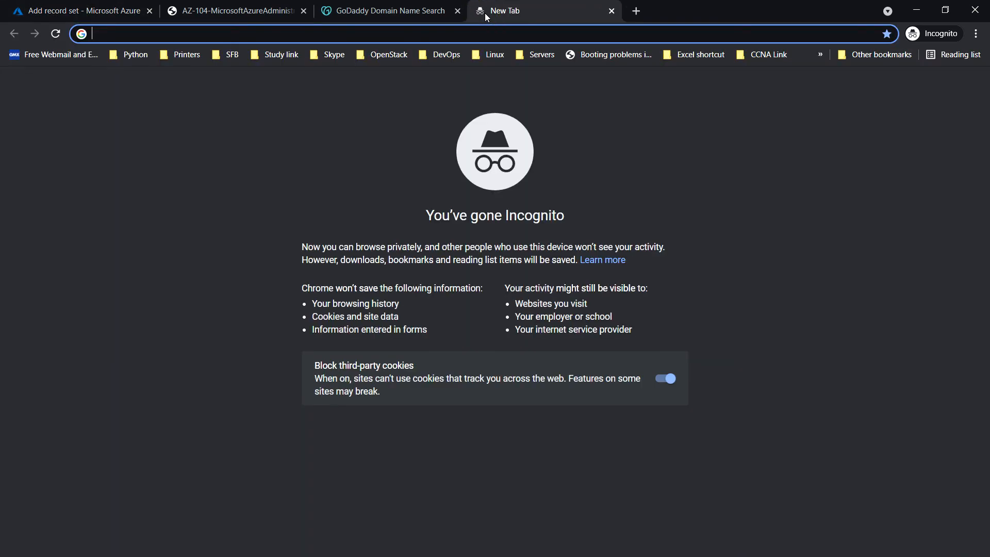
# Copy az104-04-vm0's public IP 104.45.199.15 in the new tab, then return to the record form
pyautogui.write('portal')
pyautogui.press('Return')
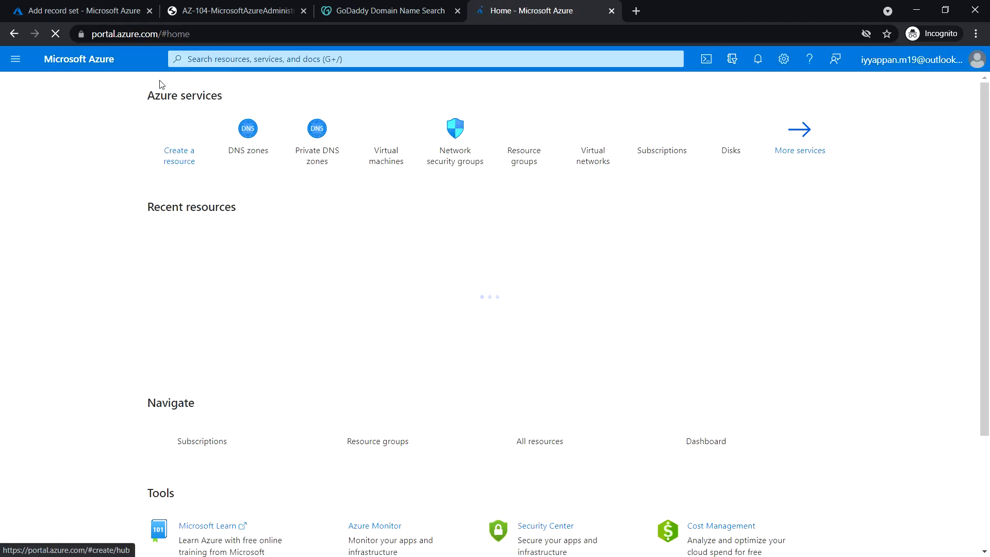
pyautogui.click(389, 166)
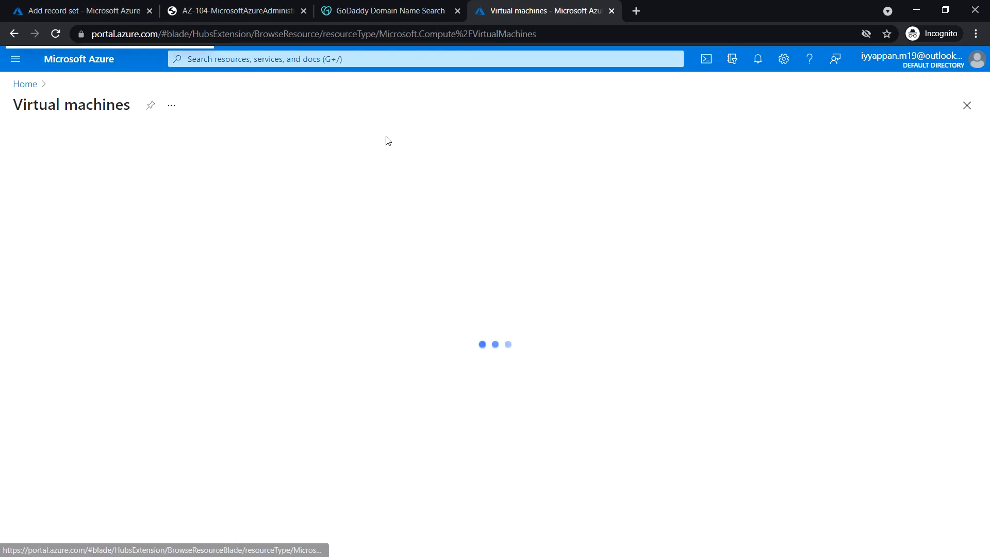
pyautogui.click(93, 246)
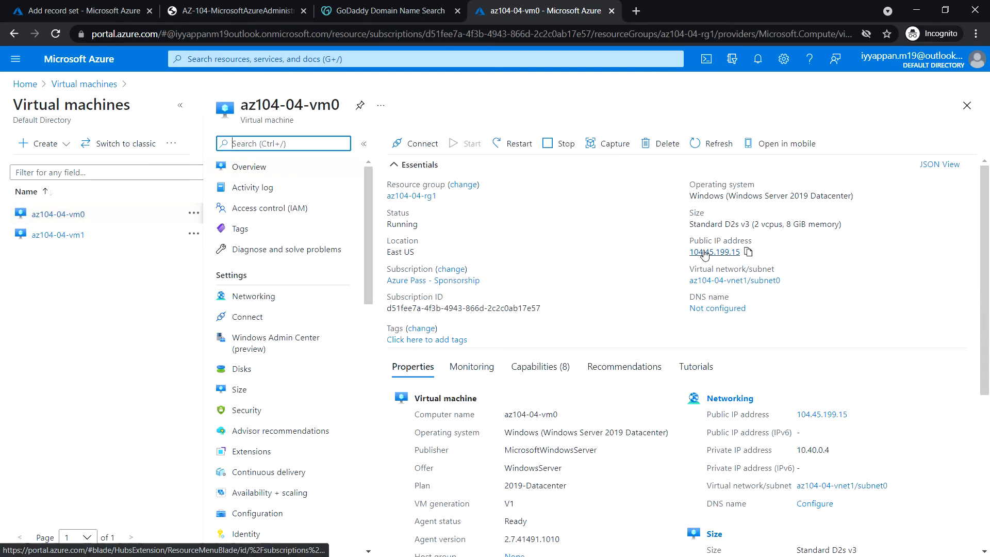
pyautogui.click(749, 252)
pyautogui.click(78, 10)
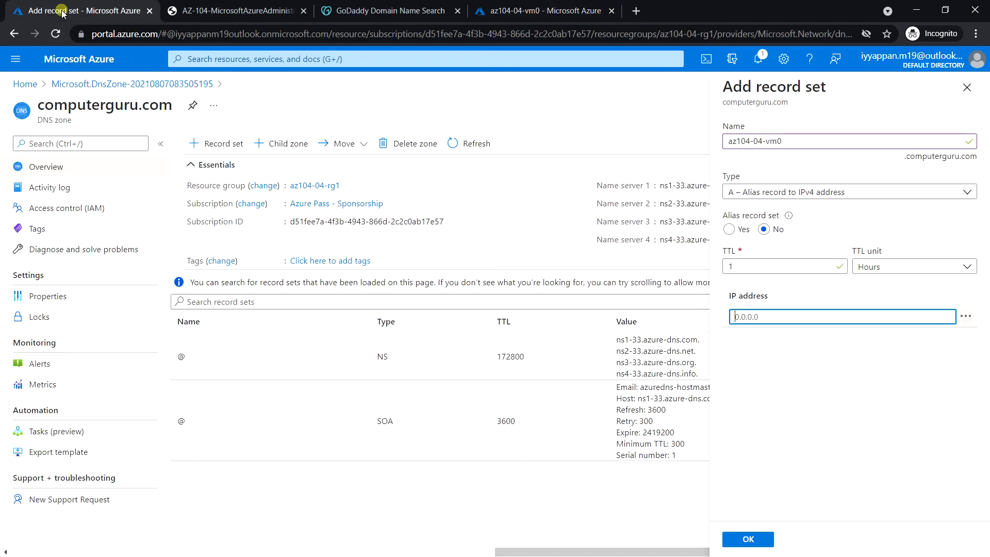
# Paste 104.45.199.15 as the IP address and save the az104-04-vm0 A record
pyautogui.click(769, 313)
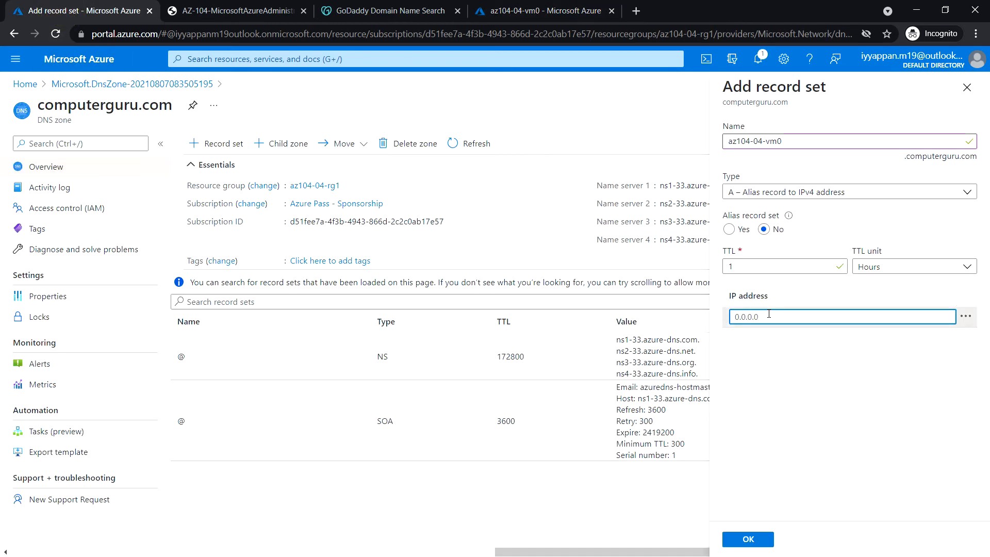
pyautogui.hotkey('ctrl', 'v')
pyautogui.click(748, 540)
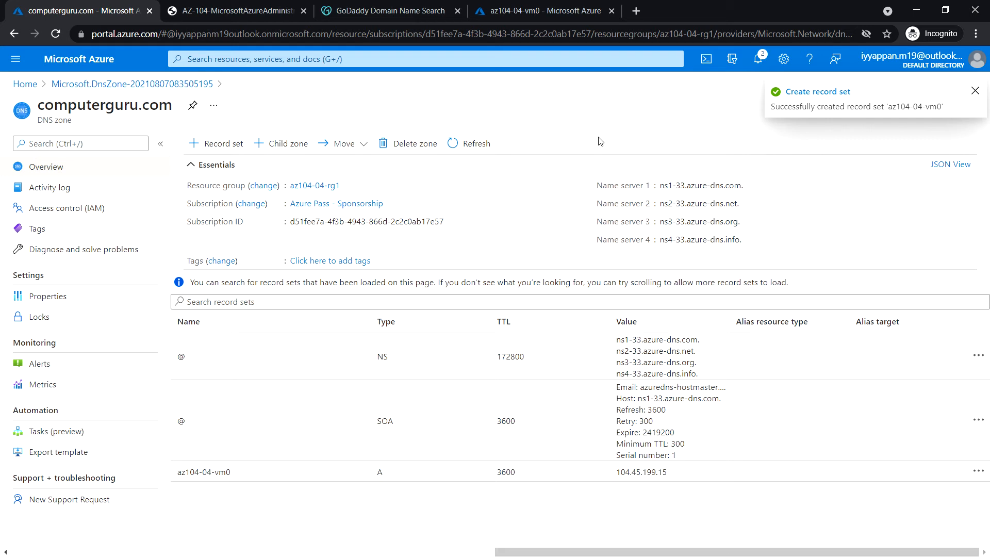
pyautogui.click(975, 93)
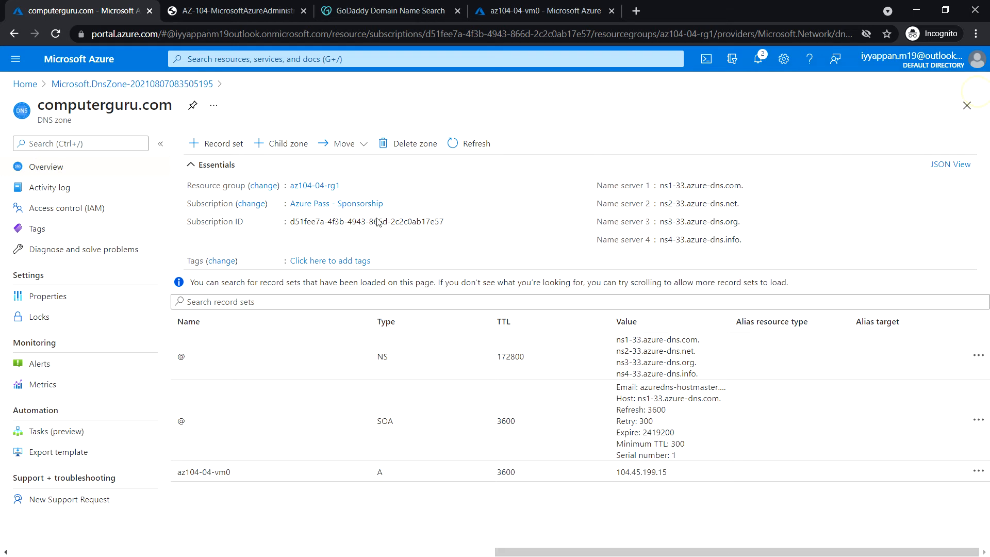
# Start a record set named az104-04-vm1 and copy that VM's public IP 52.152.136.174
pyautogui.click(214, 145)
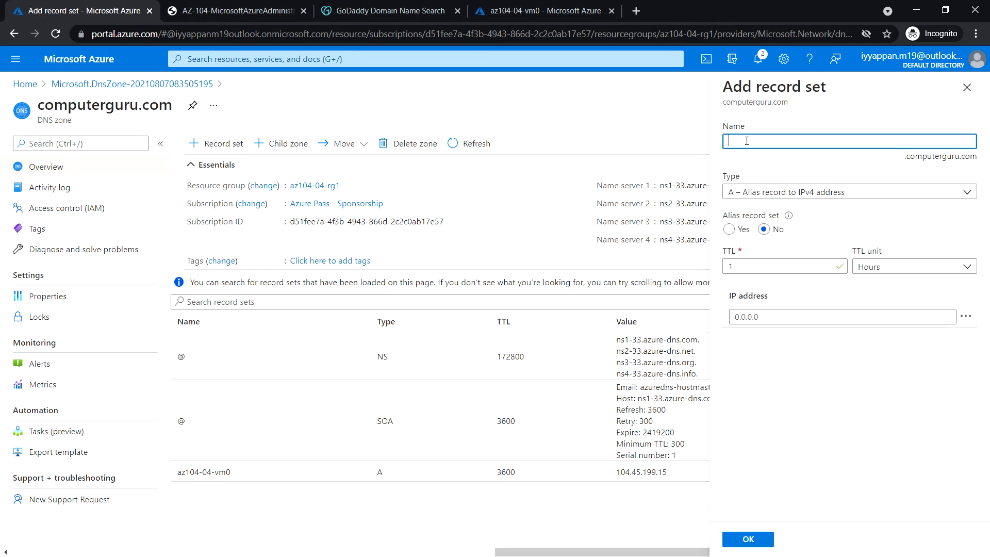
pyautogui.write('az104-04-vm1')
pyautogui.click(547, 11)
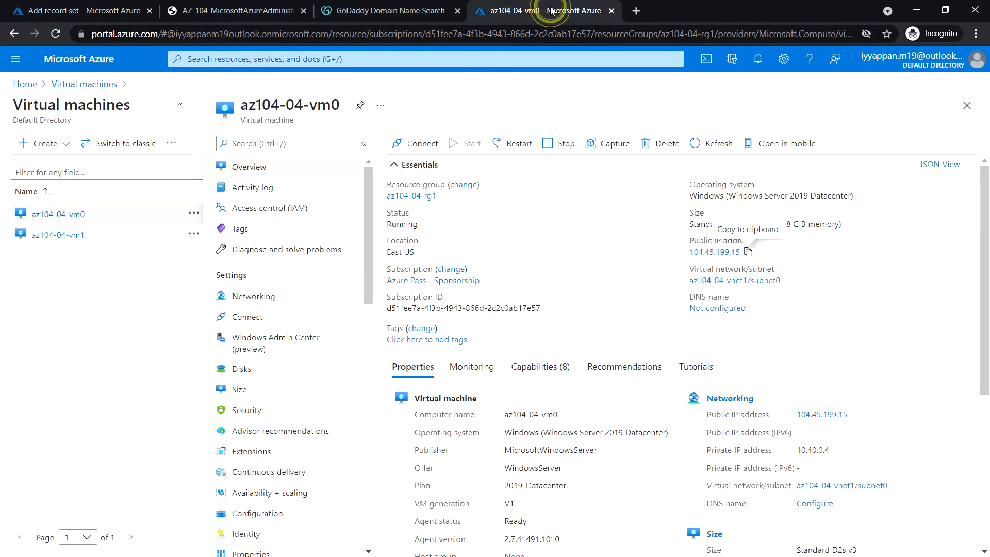
pyautogui.click(80, 236)
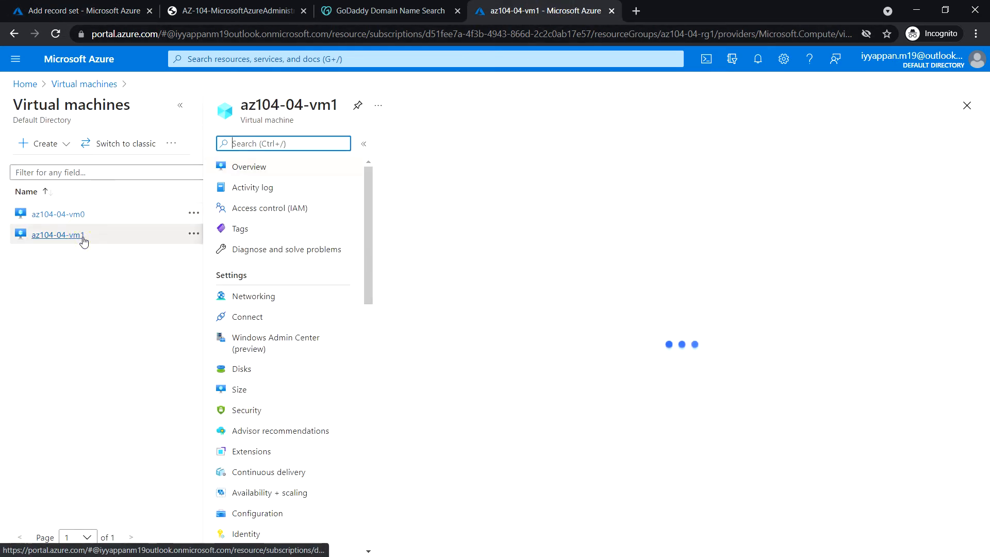
pyautogui.click(753, 252)
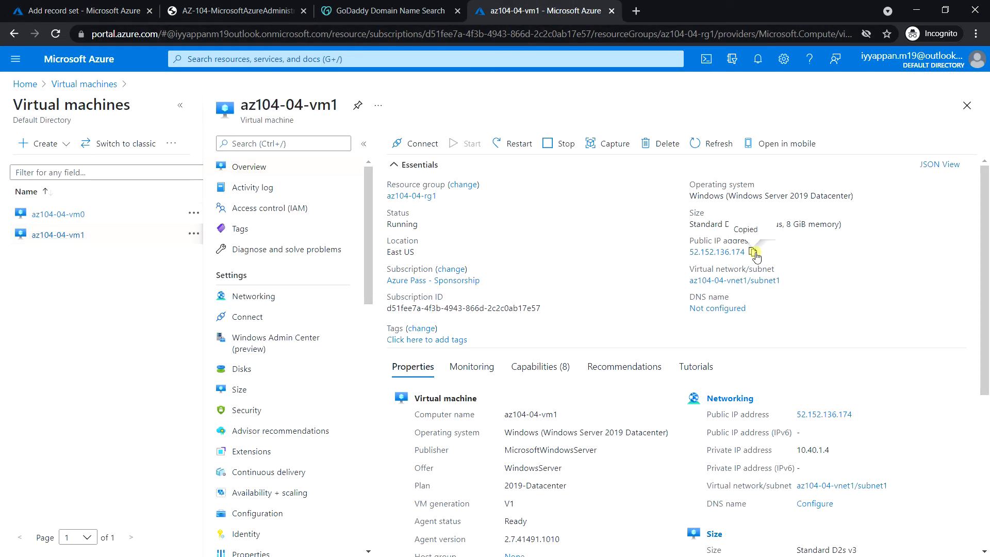
pyautogui.click(78, 10)
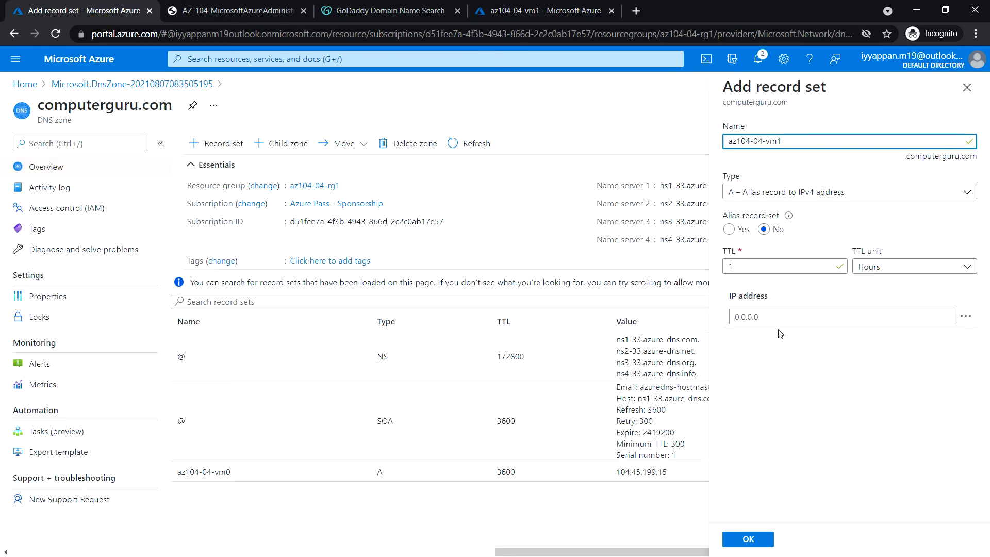
# Paste 52.152.136.174 as the IP address and save the az104-04-vm1 A record
pyautogui.click(784, 317)
pyautogui.hotkey('ctrl', 'v')
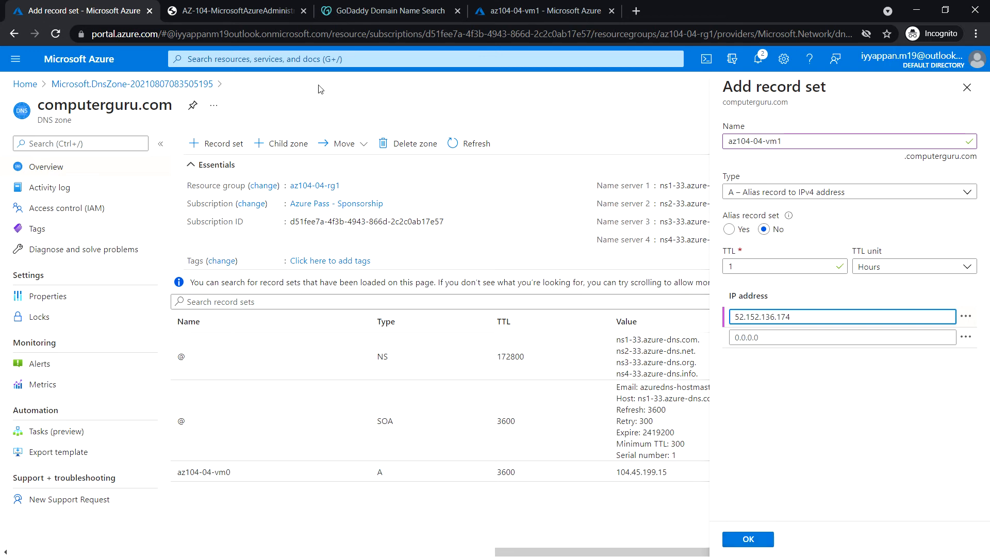
pyautogui.click(581, 11)
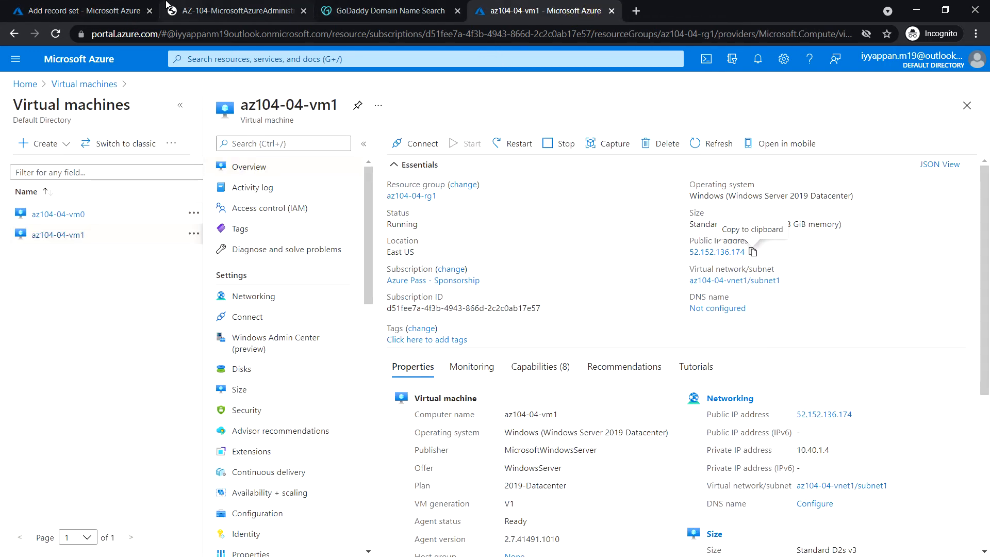
pyautogui.click(90, 7)
pyautogui.click(752, 538)
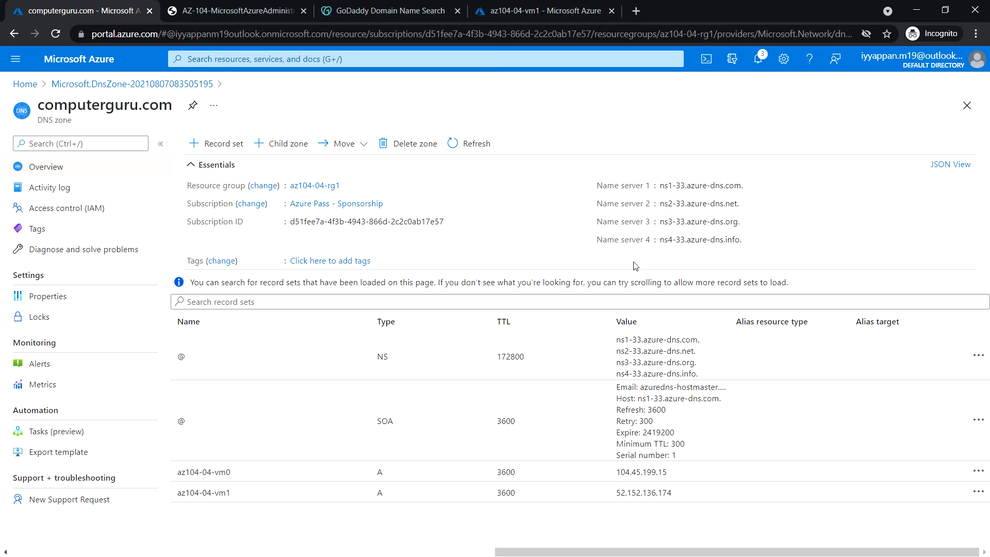
# Copy Name server 1 and launch a PowerShell Cloud Shell session
pyautogui.click(752, 187)
pyautogui.click(711, 65)
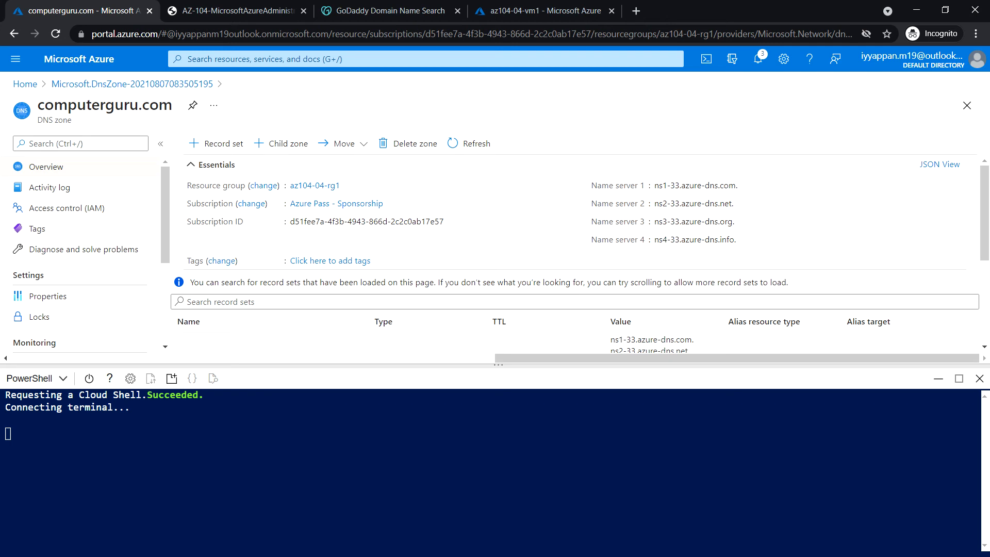
# Run nslookup az104-04-vm0.computerguru.com against name server ns1-33.azure-dns.com
pyautogui.click(328, 515)
pyautogui.hotkey('ctrl', 'l')
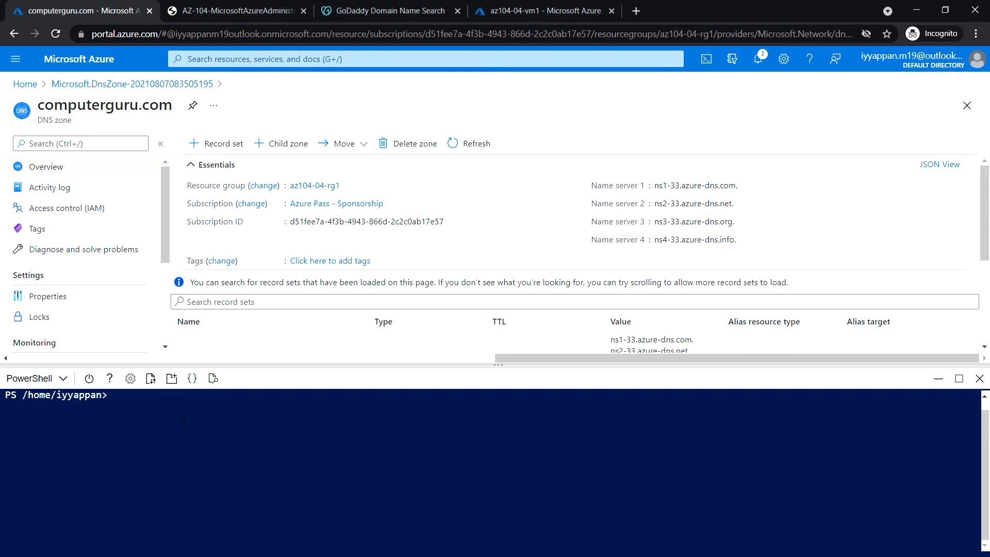
pyautogui.write('nslookup az104-04-vm')
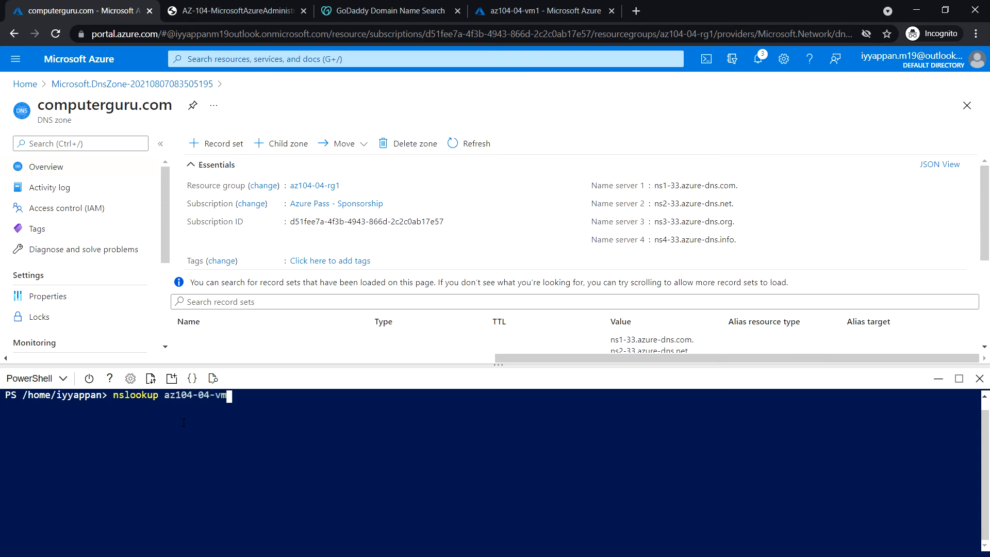
pyautogui.write('0.computerguru.com')
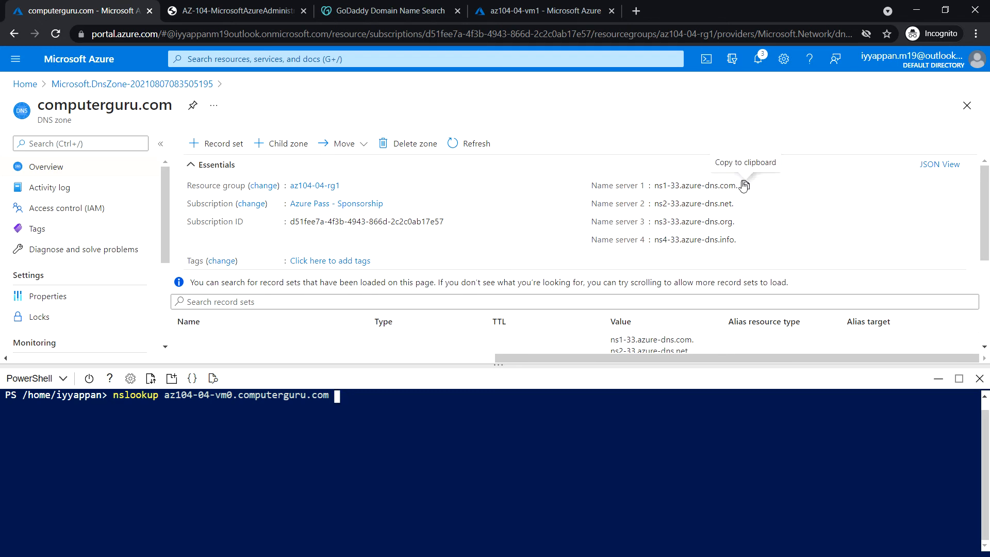
pyautogui.click(746, 184)
pyautogui.click(364, 409)
pyautogui.hotkey('ctrl', 'v')
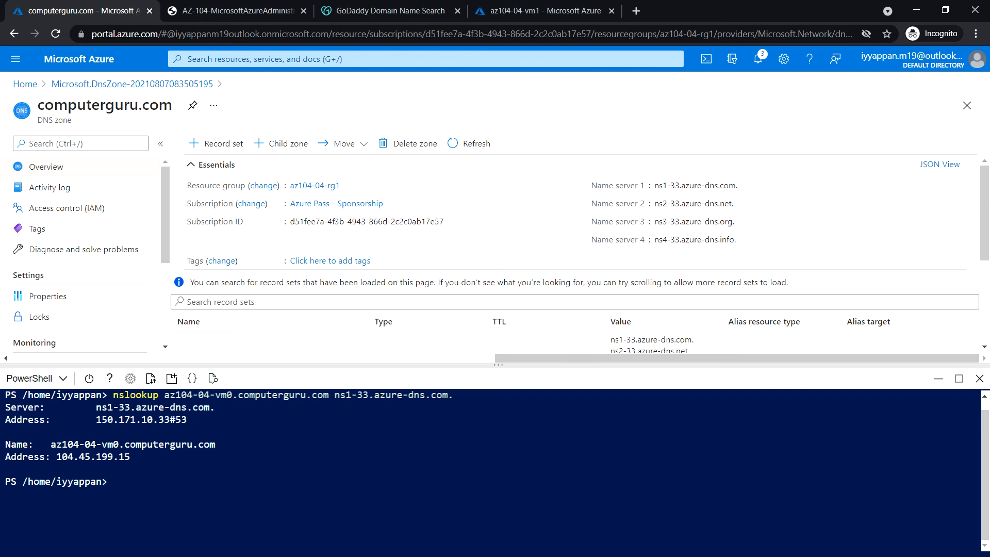
# Rerun the lookup for az104-04-vm1.computerguru.com, which resolves to 52.152.136.174
pyautogui.click(208, 493)
pyautogui.press('Up')
pyautogui.press('Left')
pyautogui.press('Left')
pyautogui.press('Left')
pyautogui.press('Left')
pyautogui.press('Left')
pyautogui.press('Left')
pyautogui.press('Left')
pyautogui.press('Left')
pyautogui.press('Left')
pyautogui.press('Left')
pyautogui.press('Left')
pyautogui.press('Left')
pyautogui.press('Left')
pyautogui.press('Left')
pyautogui.press('Left')
pyautogui.press('Left')
pyautogui.press('Left')
pyautogui.press('Left')
pyautogui.press('Left')
pyautogui.press('Left')
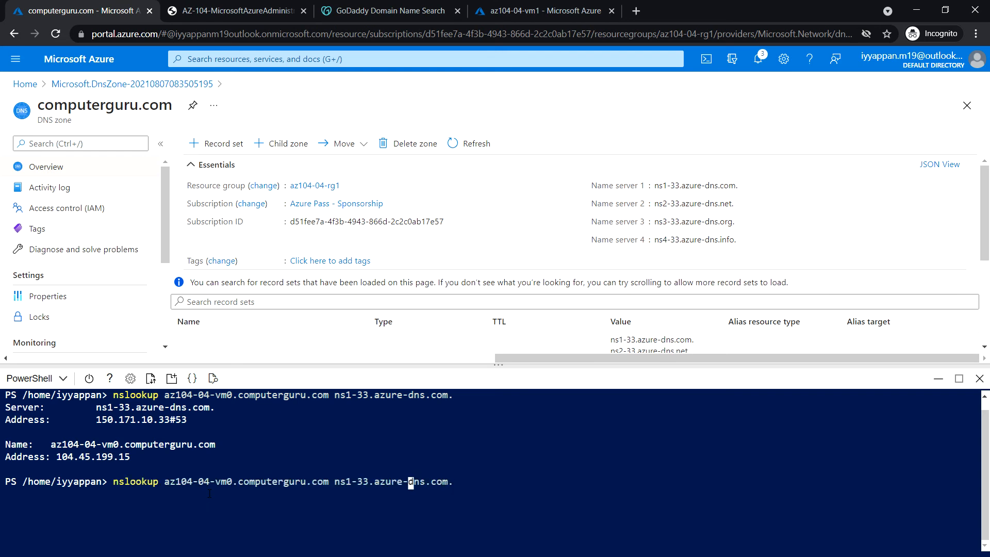
pyautogui.press('Left')
pyautogui.press('Left')
pyautogui.press('Left')
pyautogui.press('Left')
pyautogui.press('Left')
pyautogui.press('Left')
pyautogui.press('Left')
pyautogui.press('BackSpace')
pyautogui.write('1')
pyautogui.press('Return')
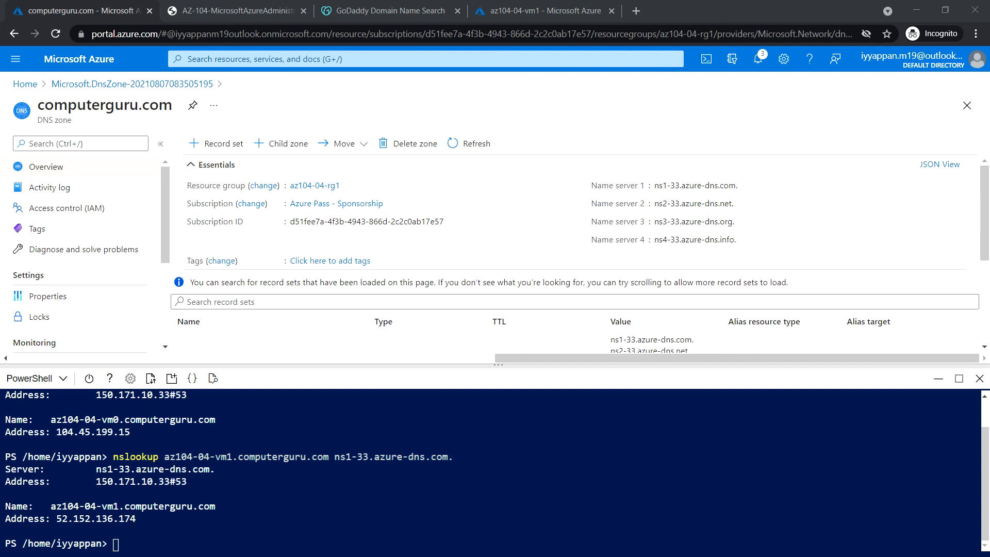
pyautogui.hotkey('alt', 'Tab')
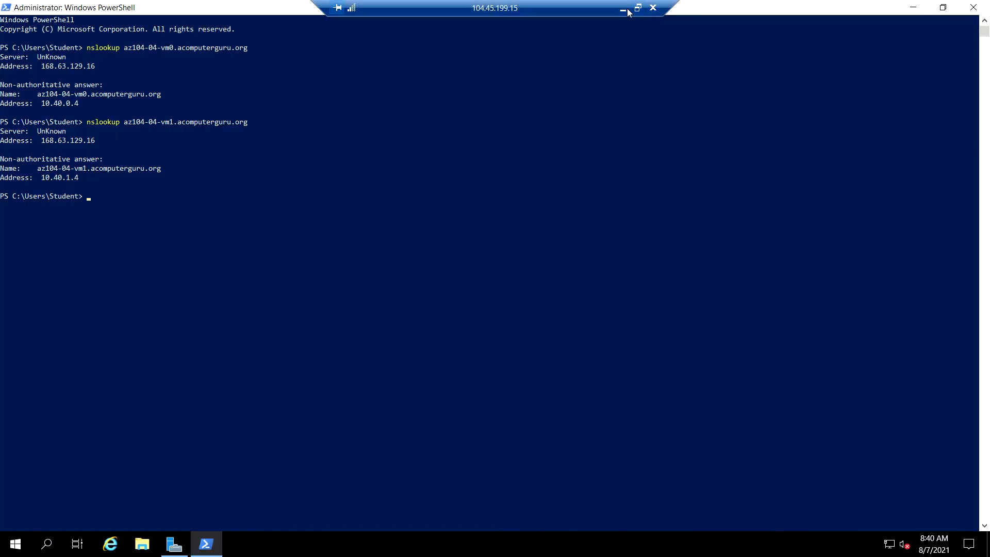
# Close Cloud Shell, return Home, and open the Resource groups page showing five groups
pyautogui.click(624, 10)
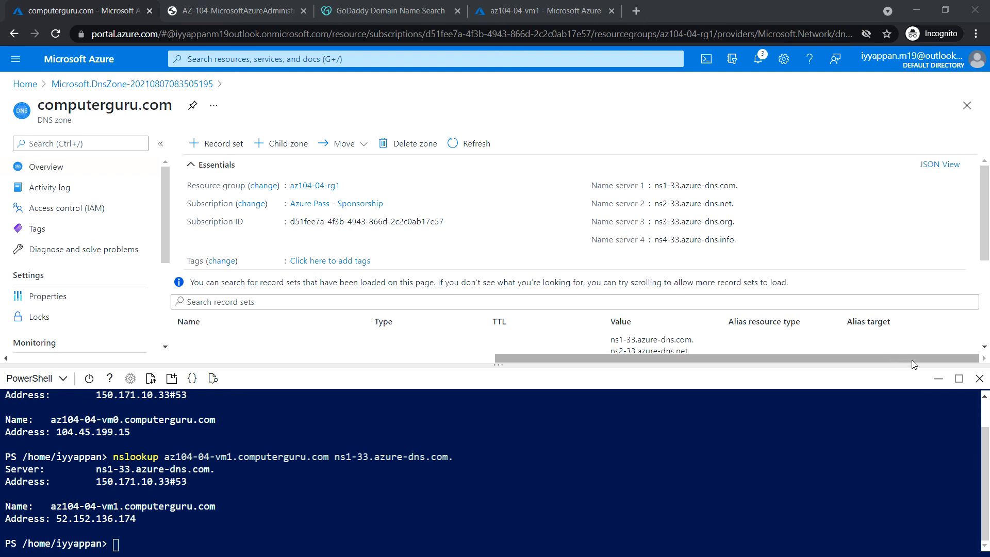
pyautogui.click(980, 379)
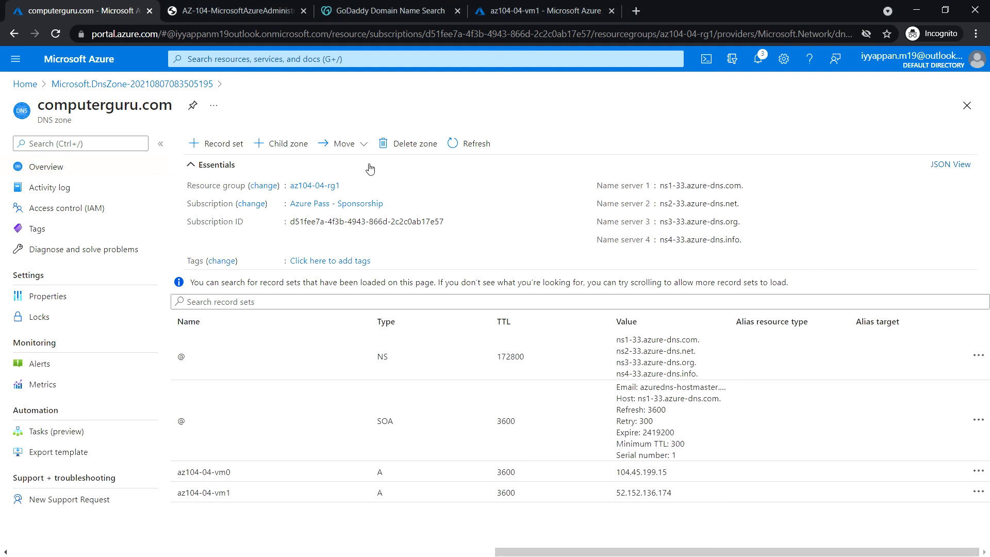
pyautogui.click(72, 64)
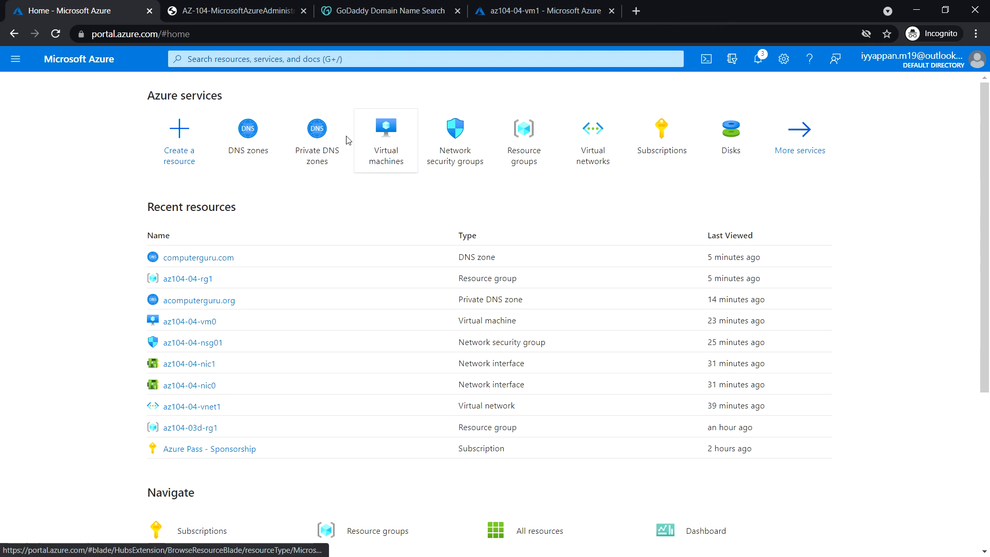
pyautogui.click(525, 135)
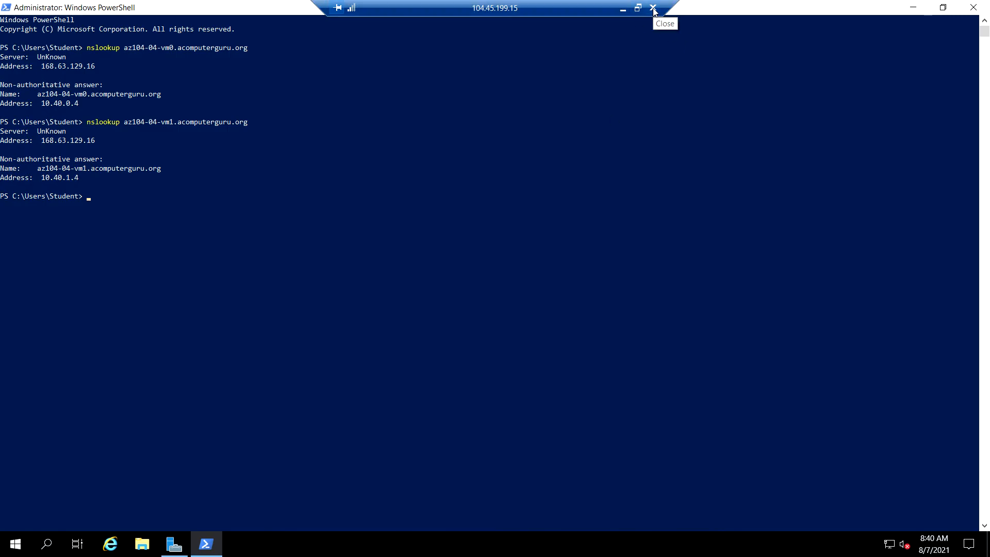
# End the remote desktop session to the VM and delete resource group az104-03d-rg1
pyautogui.click(653, 9)
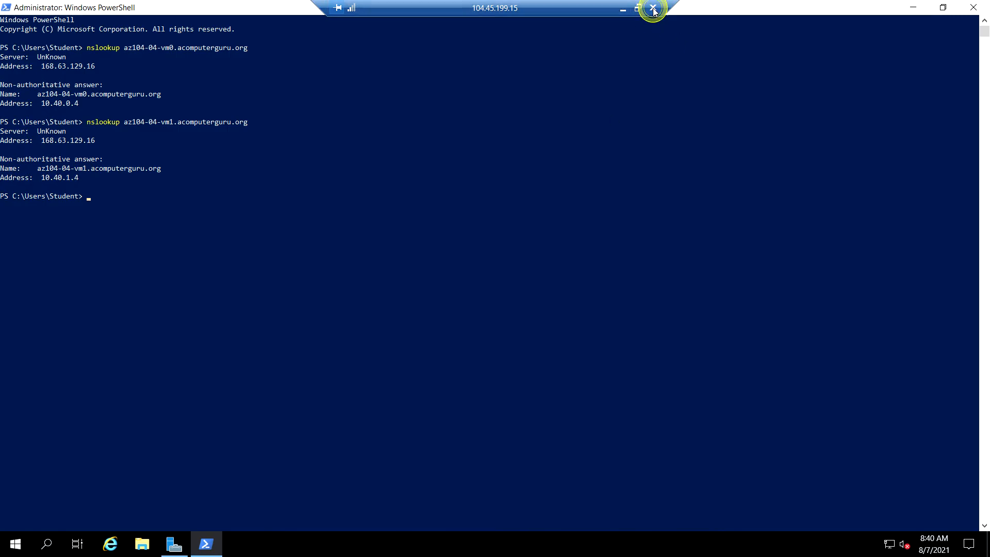
pyautogui.click(537, 302)
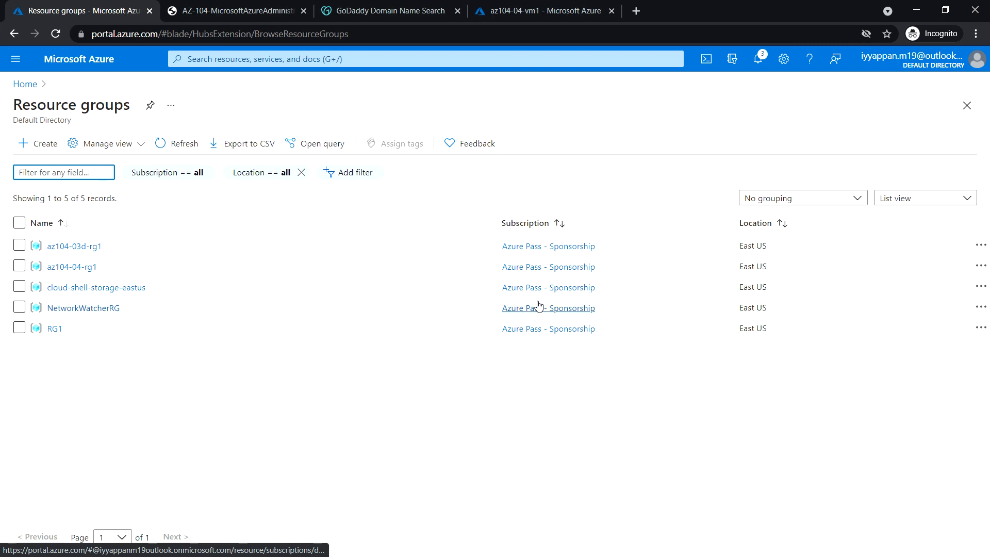
pyautogui.click(86, 250)
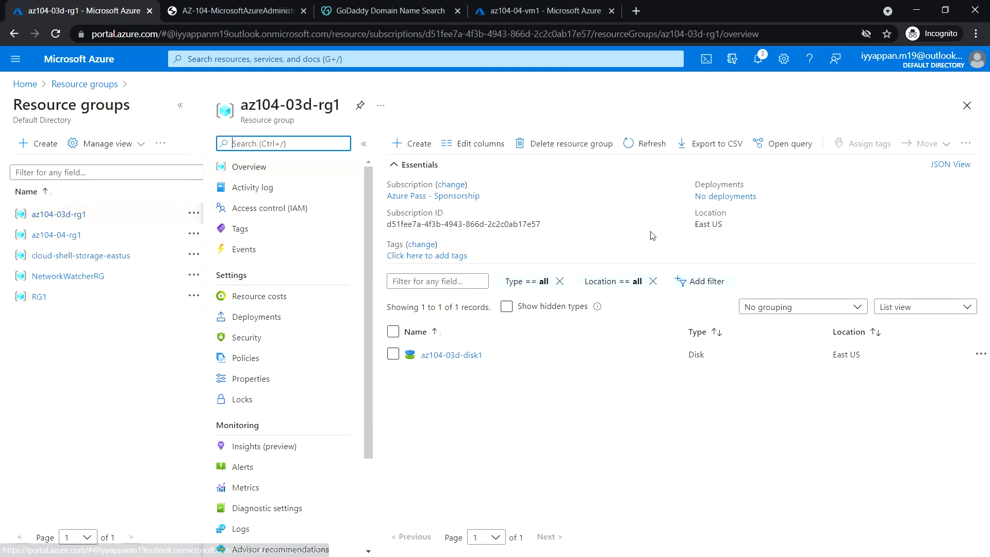
pyautogui.click(567, 143)
pyautogui.click(780, 131)
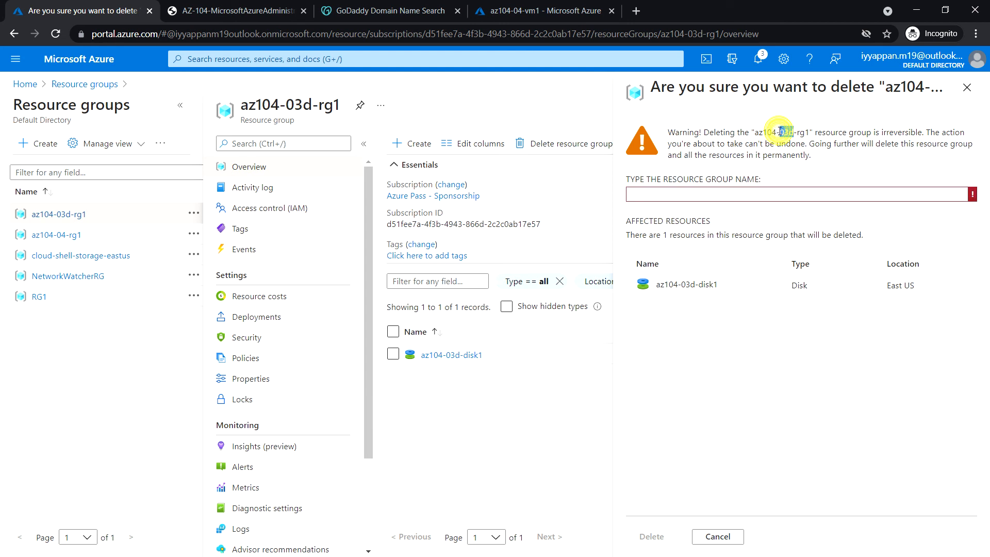
pyautogui.moveTo(754, 132); pyautogui.dragTo(809, 132)
pyautogui.click(699, 200)
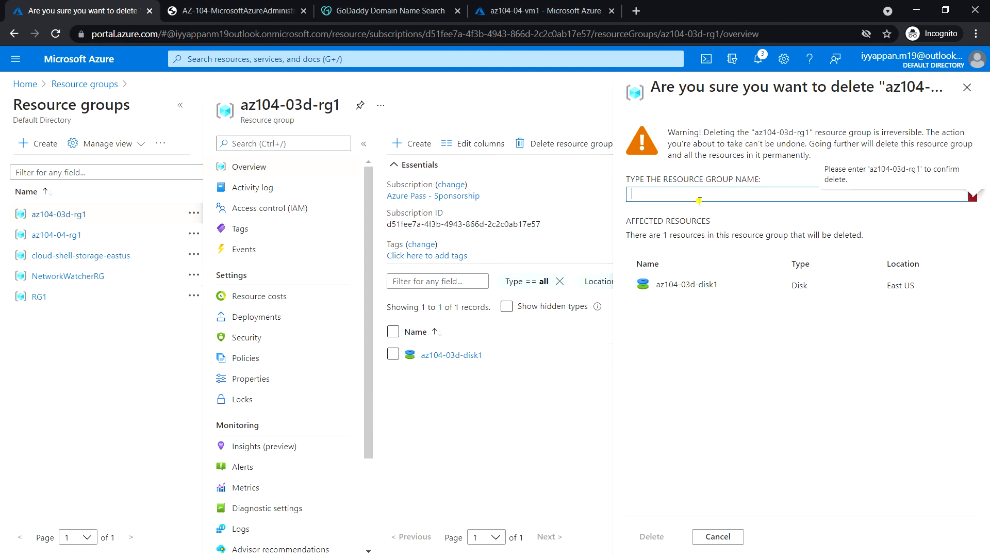
pyautogui.hotkey('ctrl', 'v')
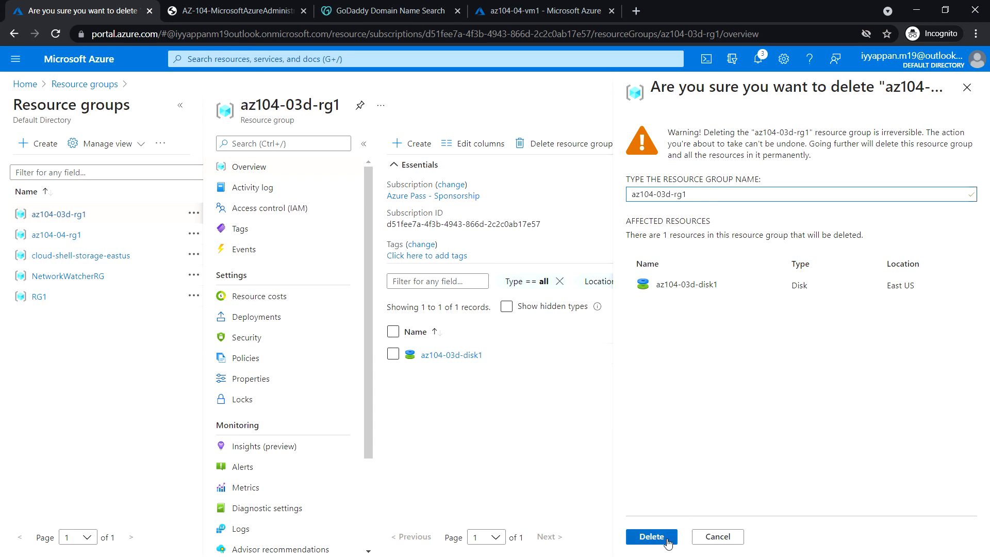
pyautogui.click(652, 536)
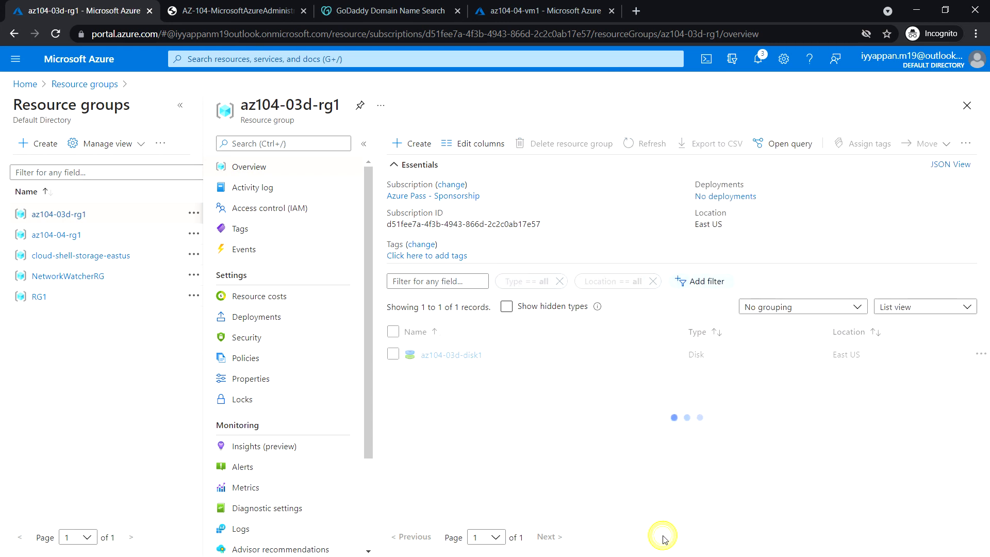
# Delete resource group az104-04-rg1, confirming with its pasted name
pyautogui.click(68, 236)
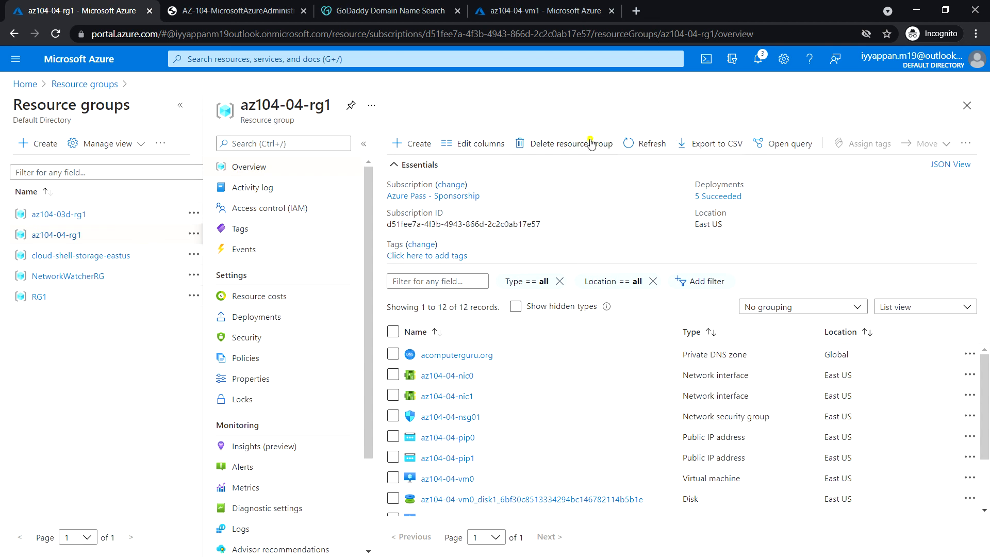
pyautogui.click(588, 143)
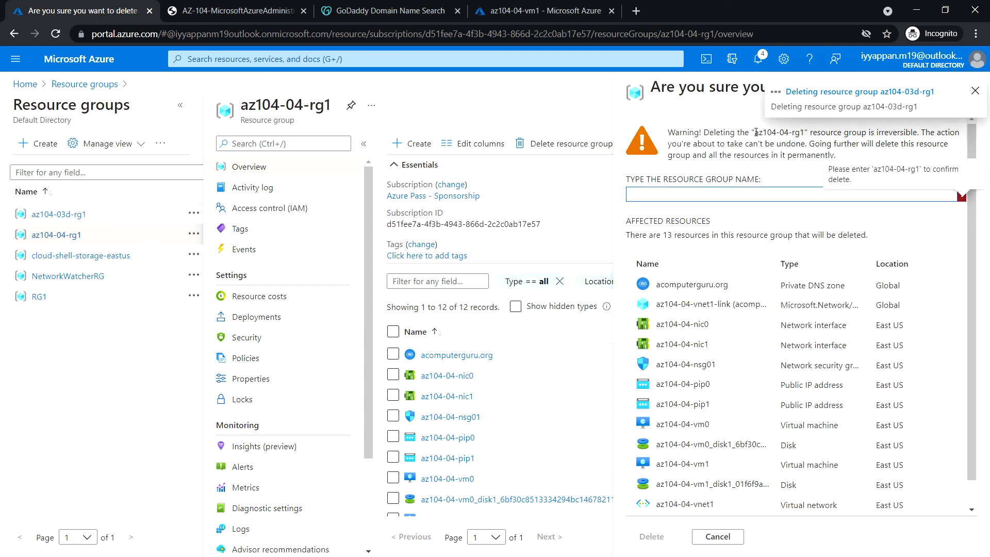
pyautogui.moveTo(755, 130); pyautogui.dragTo(805, 133)
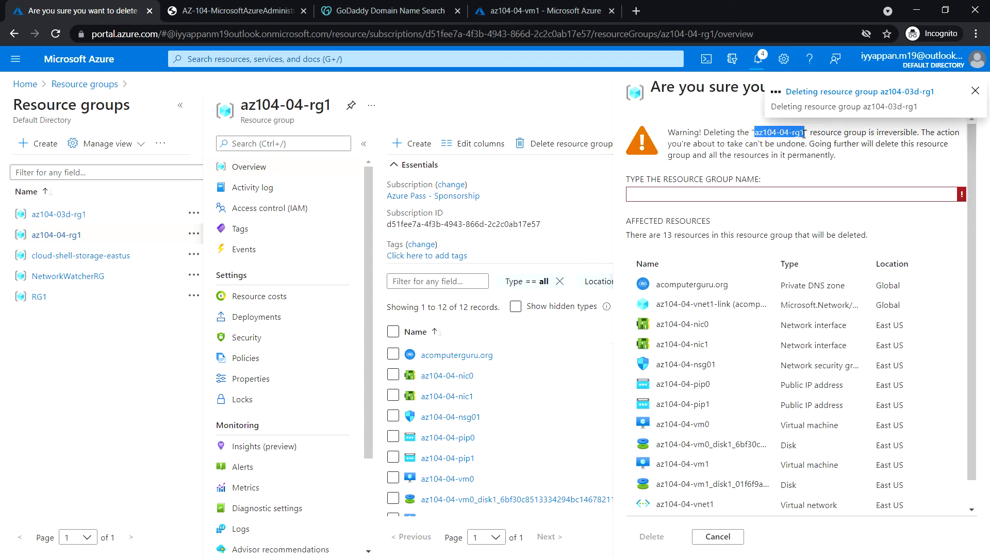
pyautogui.hotkey('ctrl', 'c')
pyautogui.click(673, 195)
pyautogui.hotkey('ctrl', 'v')
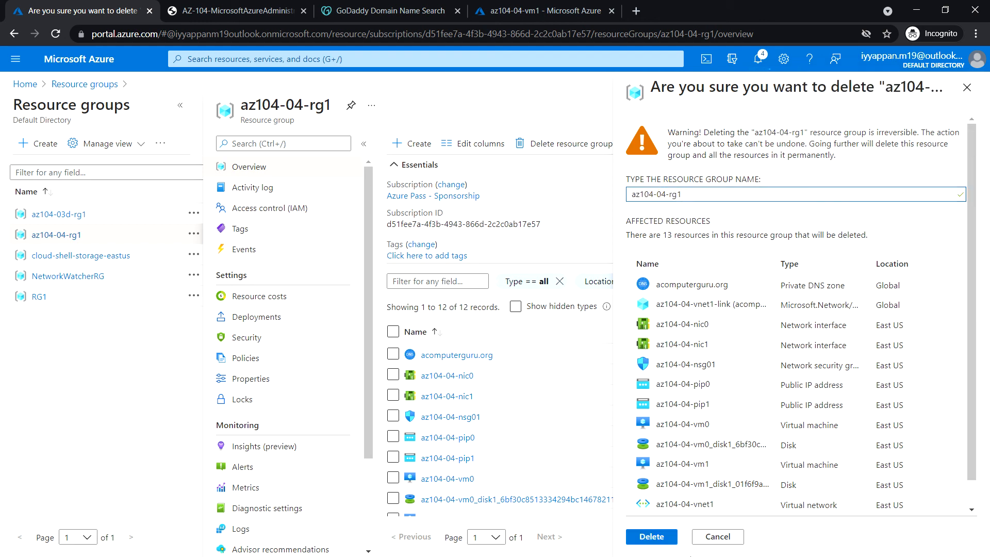
pyautogui.click(652, 536)
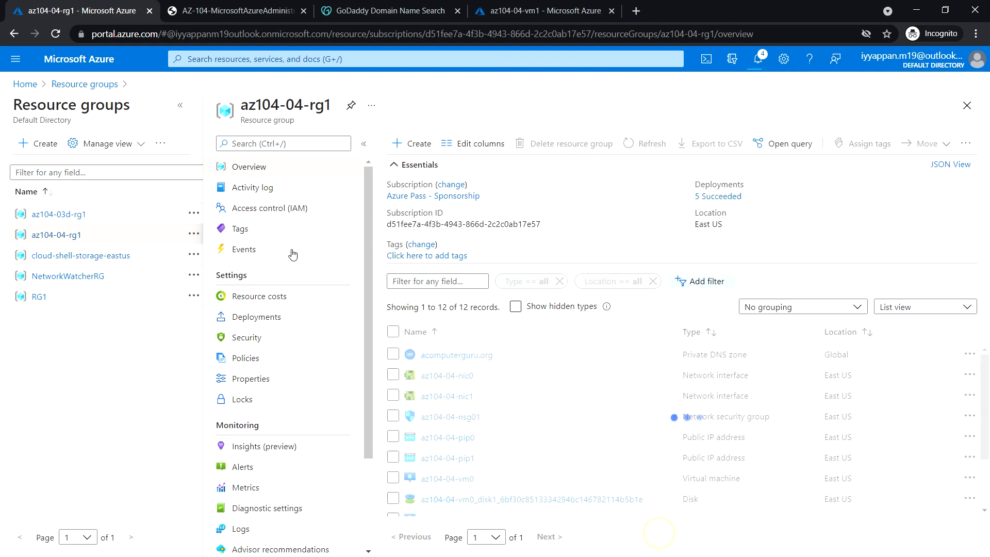
pyautogui.click(81, 256)
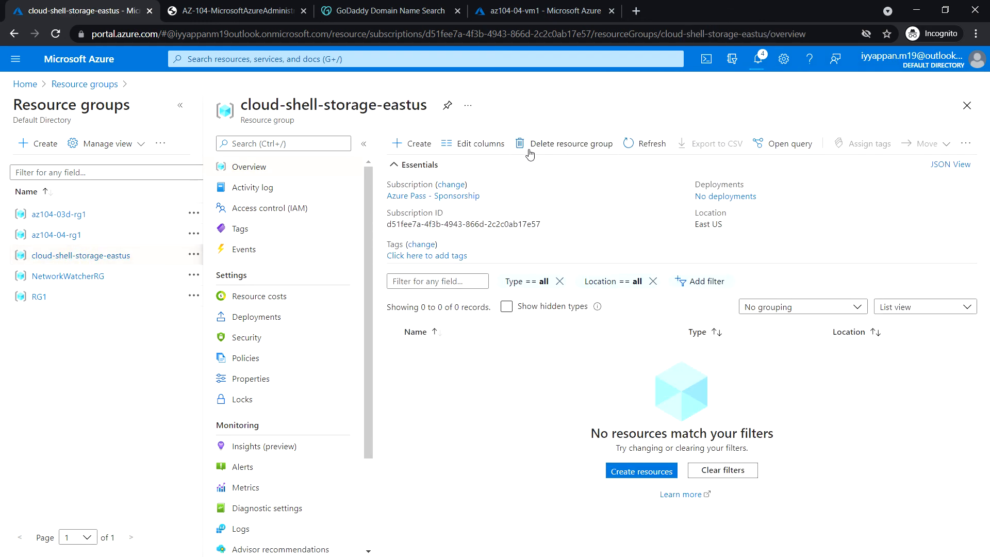
# Delete resource group cloud-shell-storage-eastus, confirming with its pasted name
pyautogui.click(564, 144)
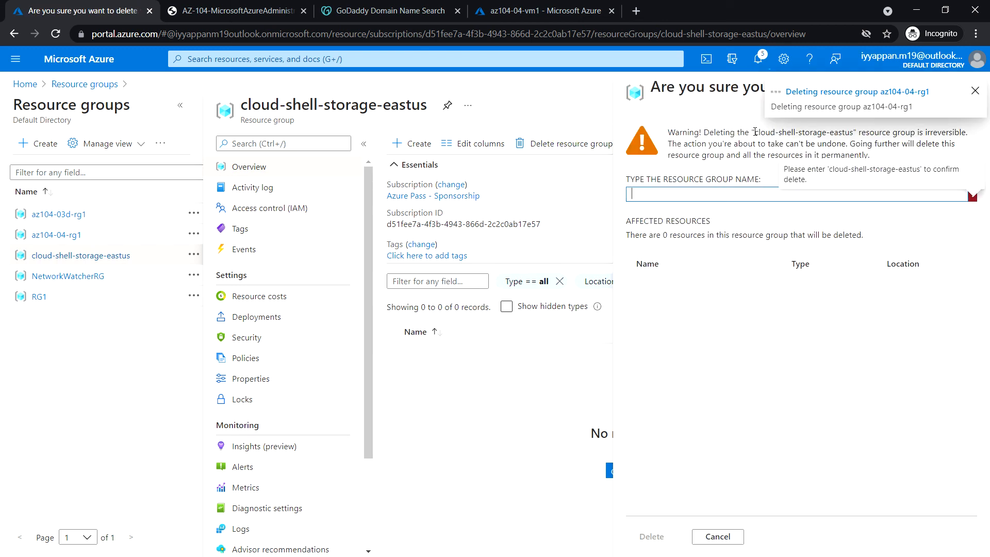
pyautogui.moveTo(753, 133); pyautogui.dragTo(854, 133)
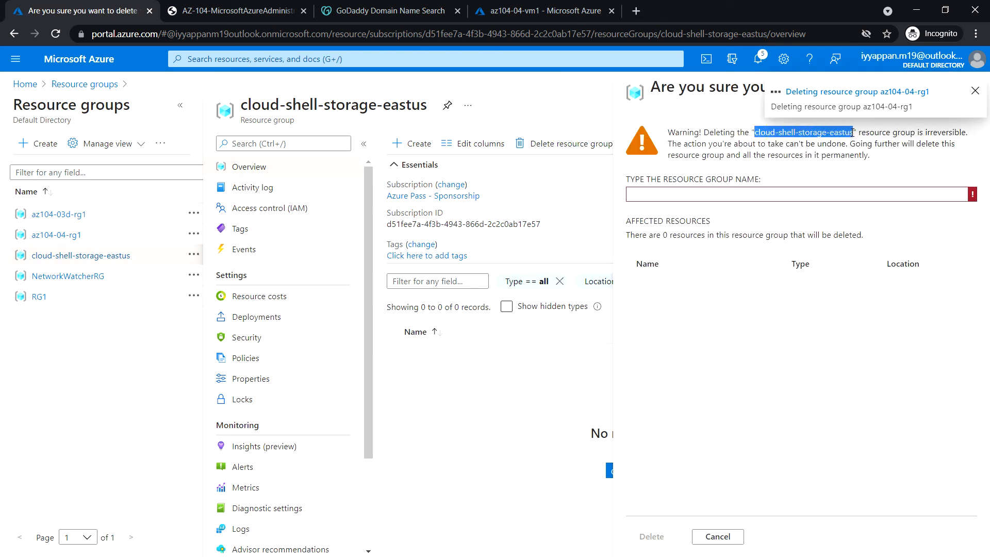
pyautogui.hotkey('ctrl', 'c')
pyautogui.click(654, 195)
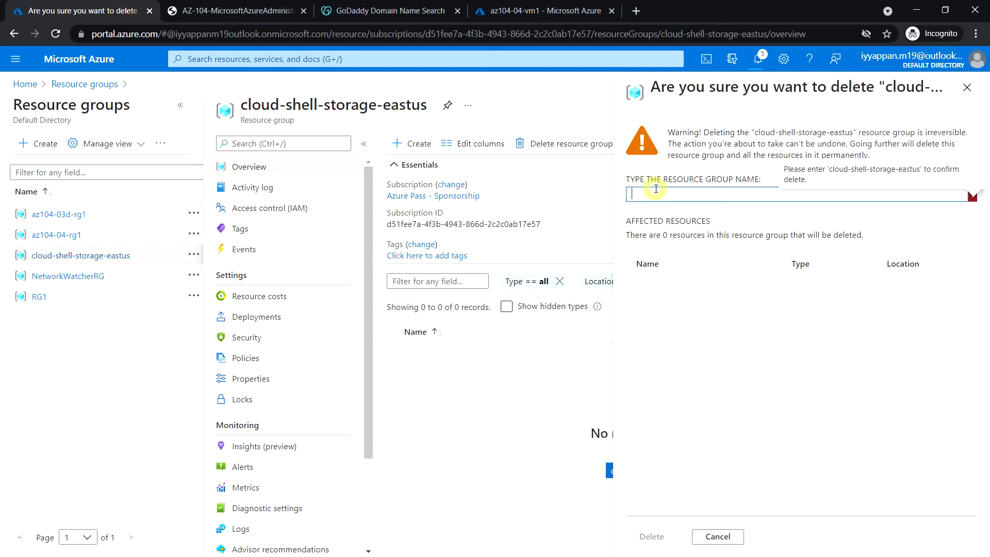
pyautogui.hotkey('ctrl', 'v')
pyautogui.click(662, 537)
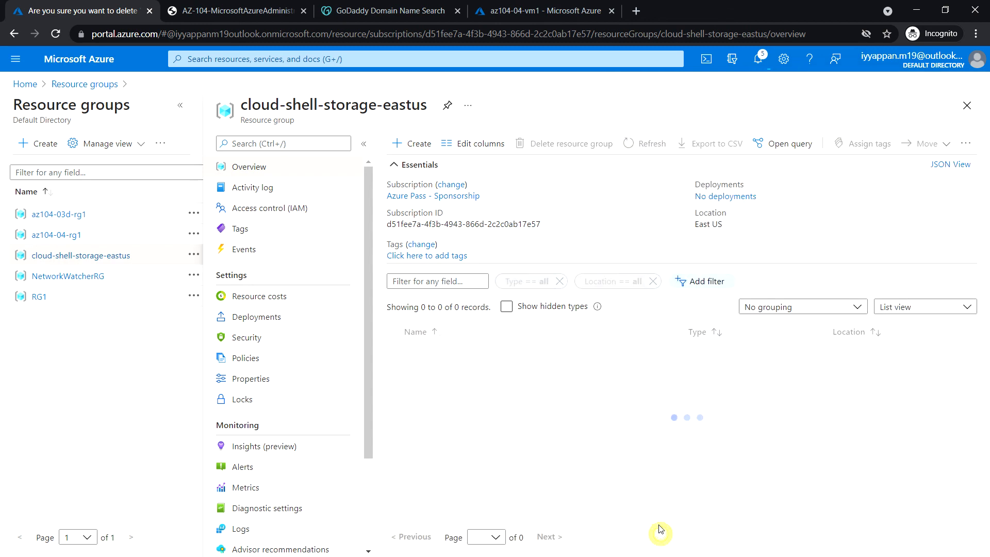
# Delete resource group RG1, confirming with its pasted name
pyautogui.click(41, 298)
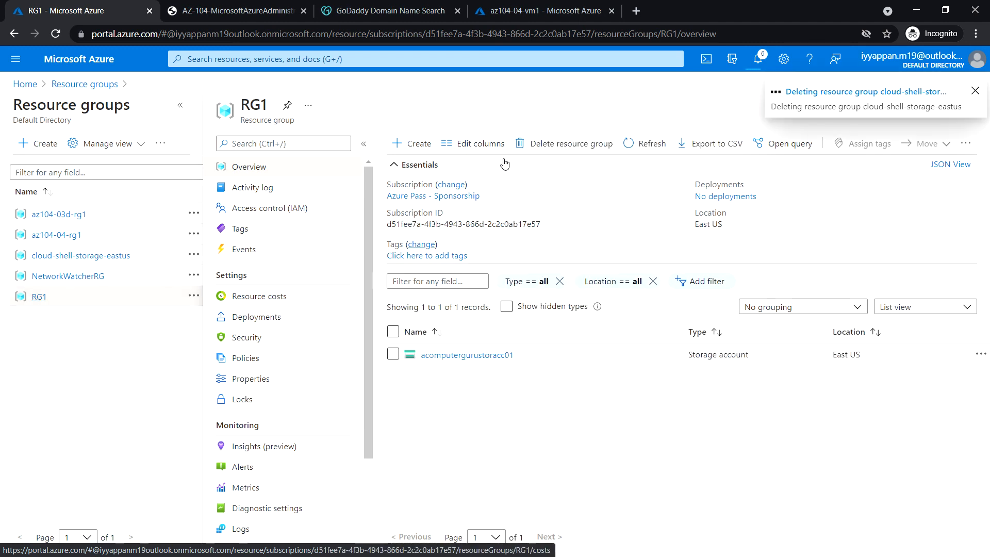
pyautogui.click(560, 147)
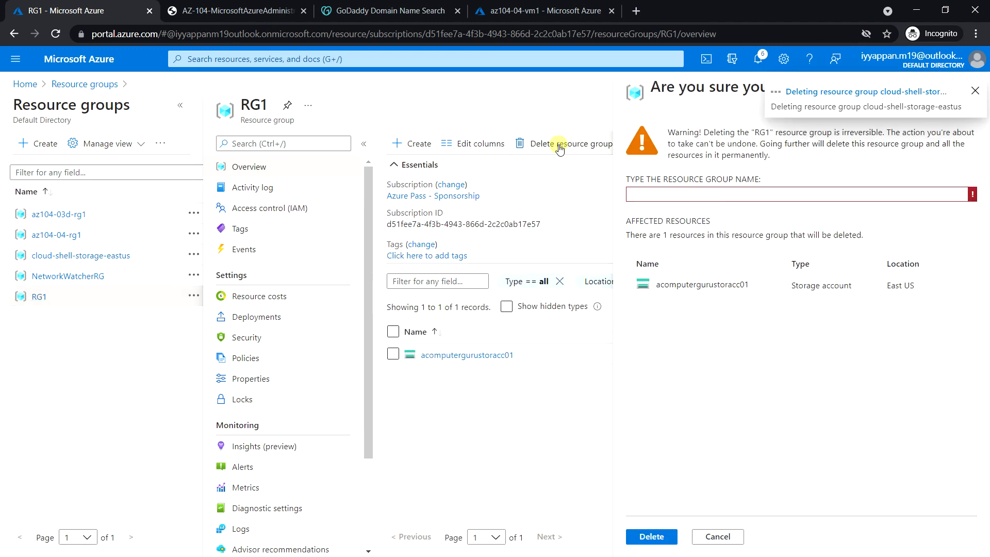
pyautogui.doubleClick(766, 132)
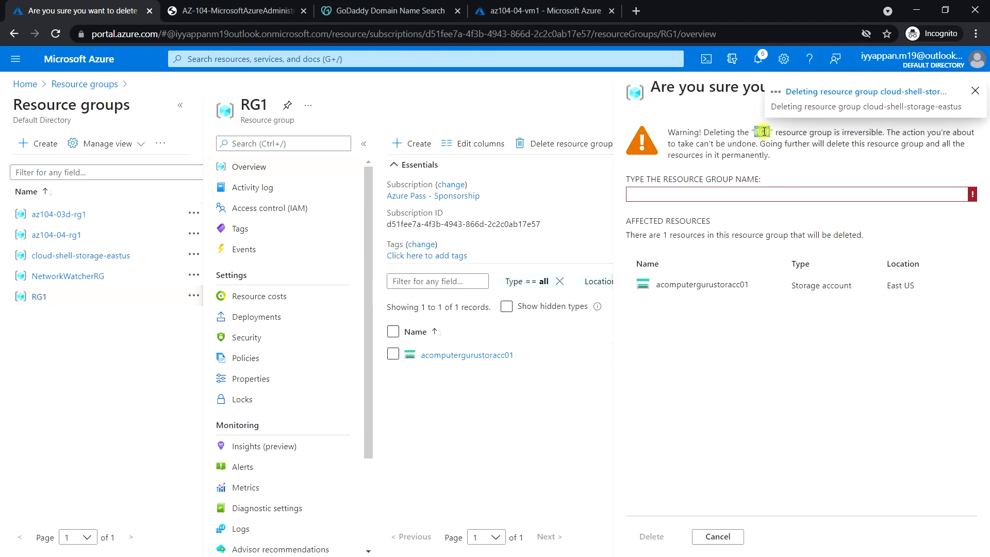
pyautogui.click(719, 190)
pyautogui.hotkey('ctrl', 'v')
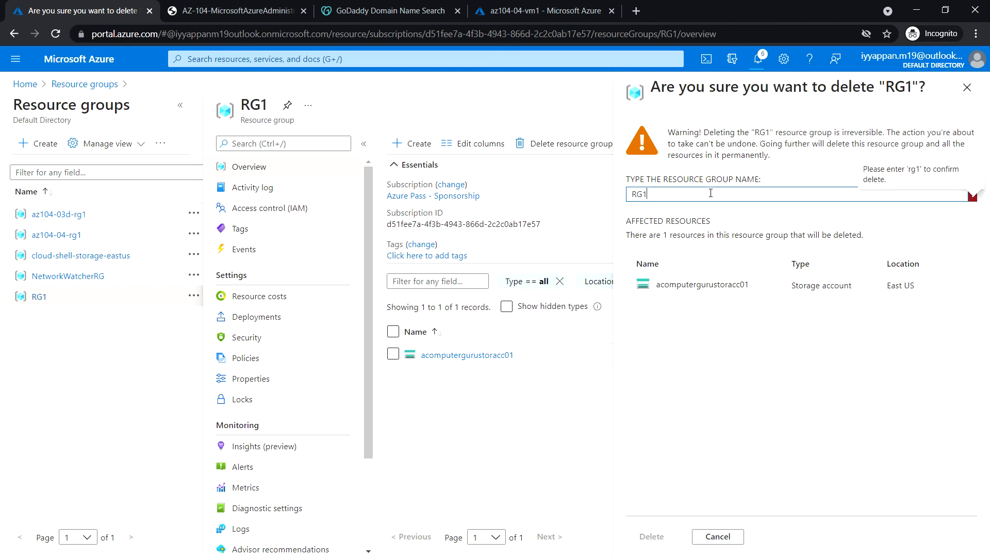
pyautogui.click(663, 538)
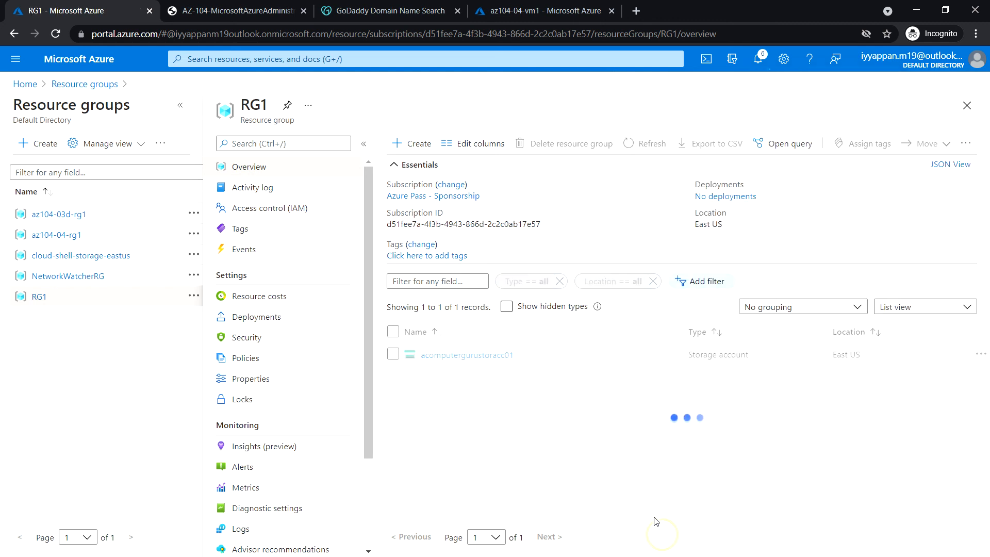
# Delete resource group NetworkWatcherRG, confirming with its pasted name
pyautogui.click(93, 283)
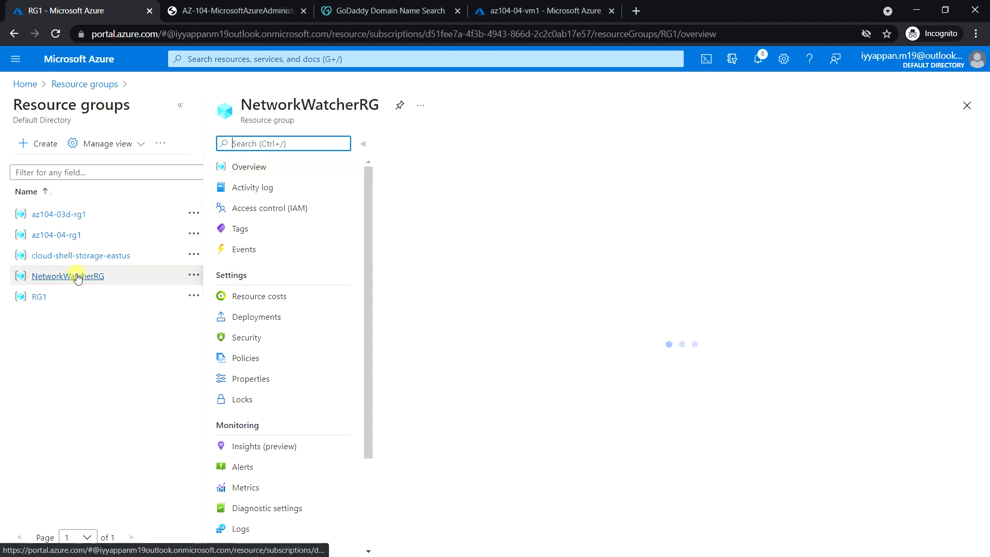
pyautogui.click(576, 150)
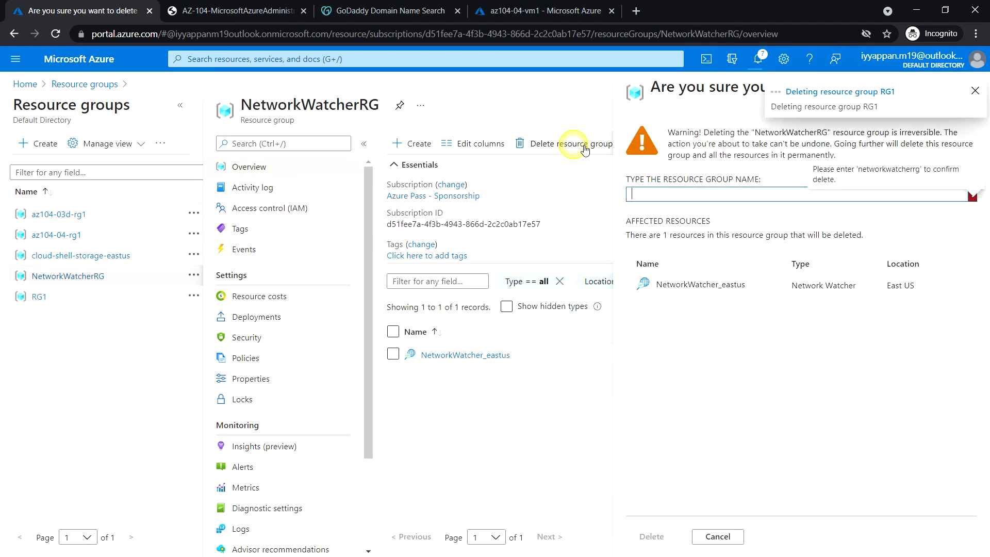
pyautogui.doubleClick(772, 132)
pyautogui.hotkey('ctrl', 'c')
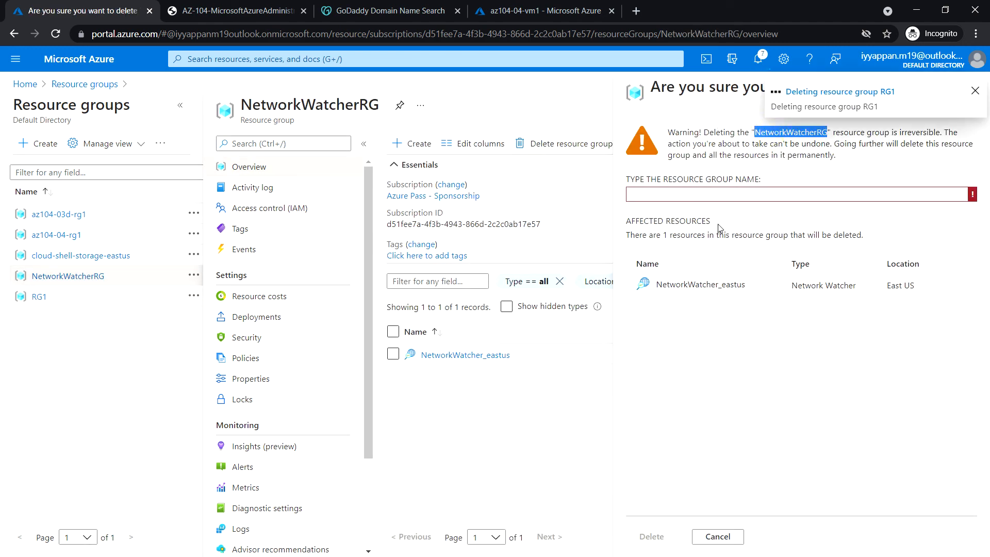
pyautogui.click(706, 195)
pyautogui.hotkey('ctrl', 'v')
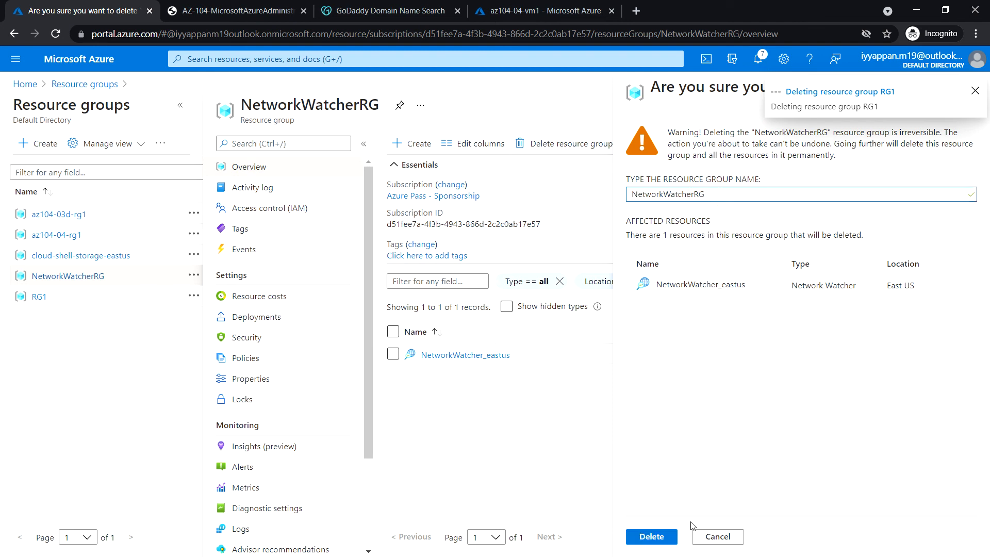
pyautogui.click(653, 534)
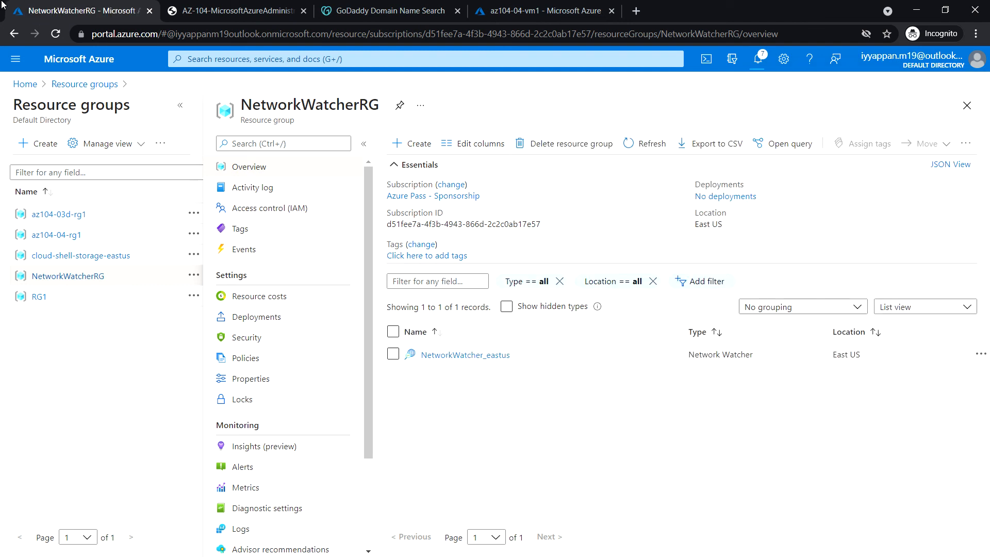